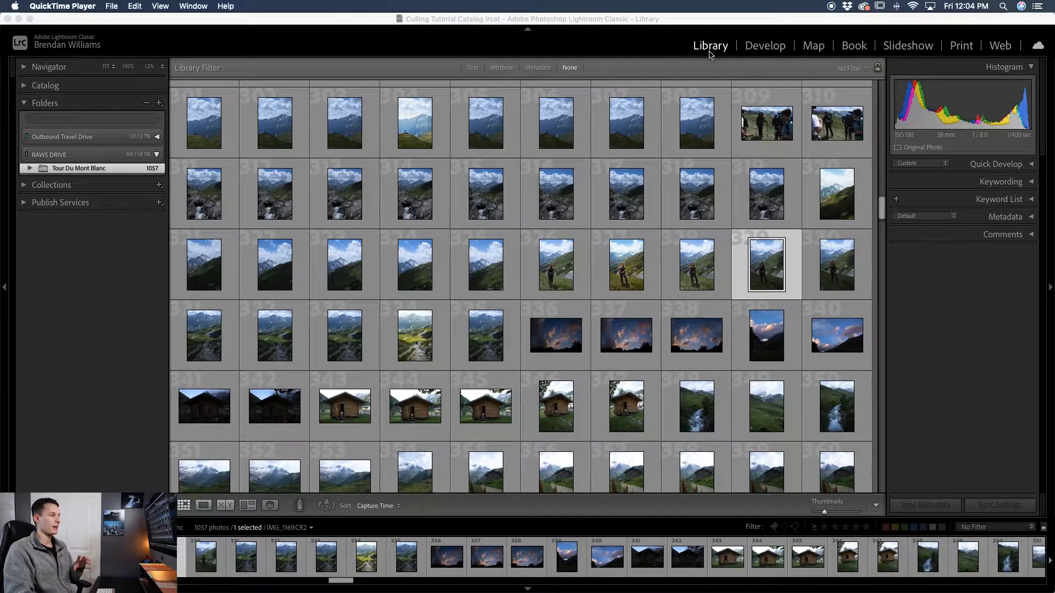
- Browse the grid of thumbnails and select the sunset cloud photo
left_click(186, 505)
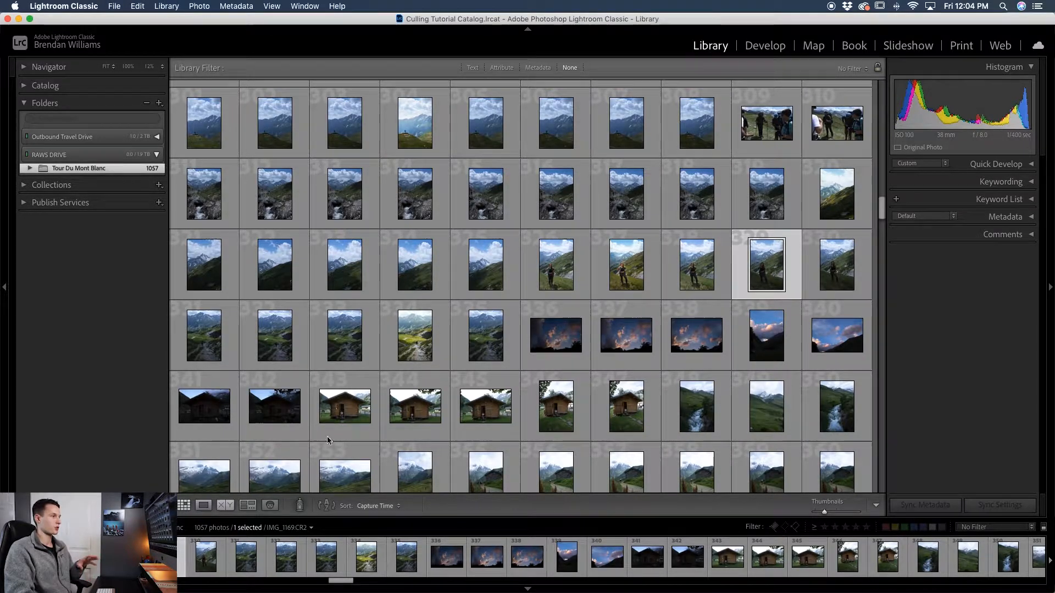
scroll(558, 312, "down", 6)
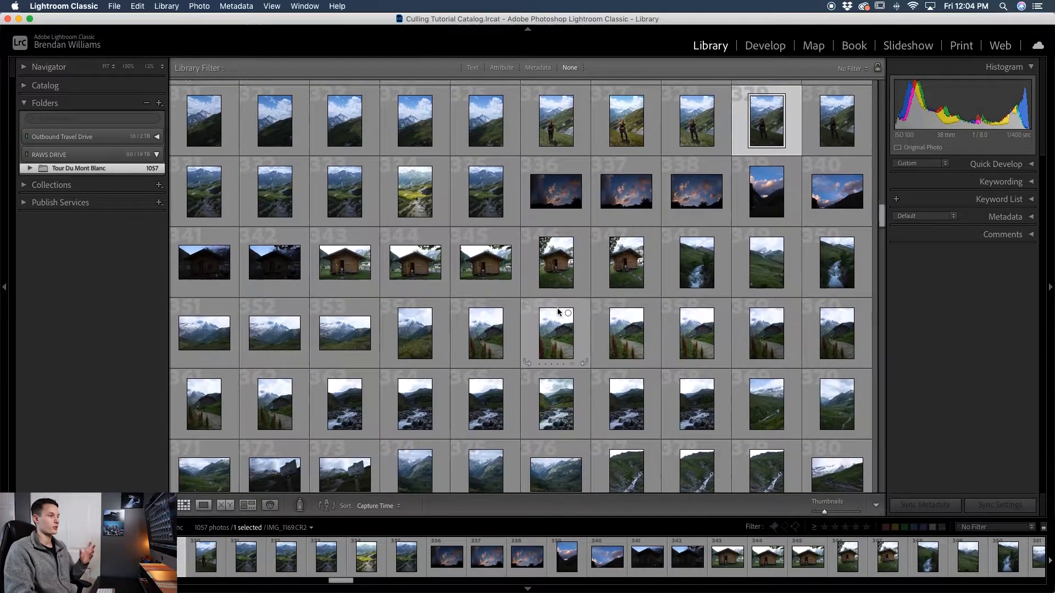
scroll(558, 312, "up", 4)
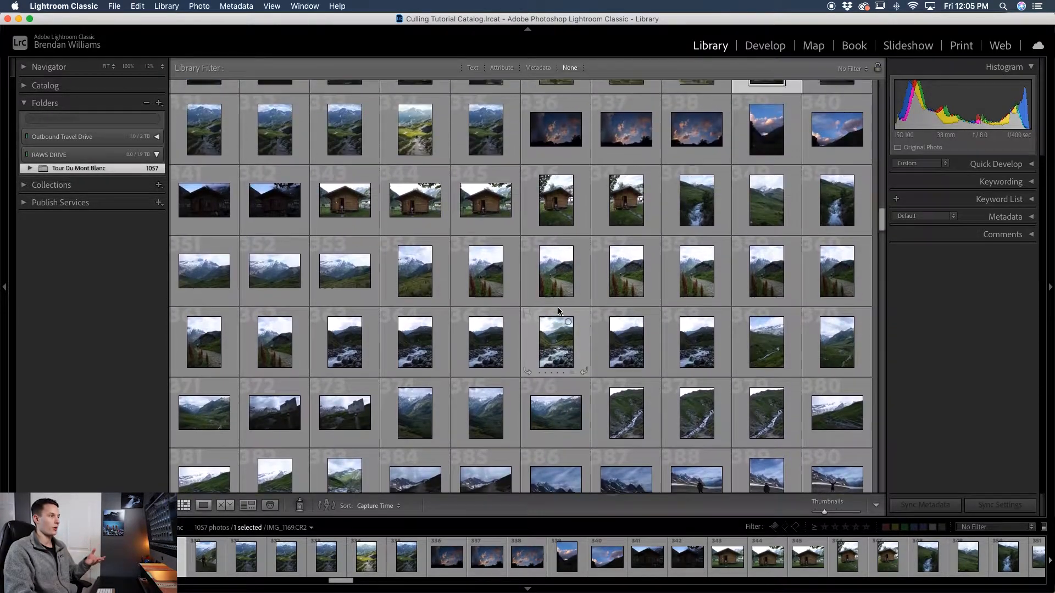
left_click(700, 186)
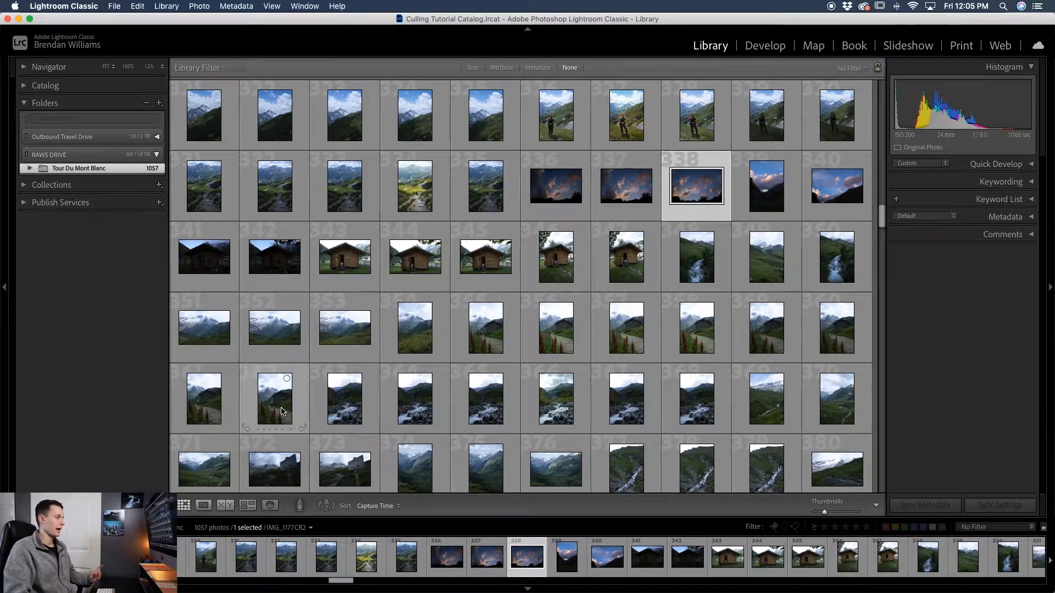
- Open the selected photo in Loupe view and enlarge the filmstrip
left_click(203, 506)
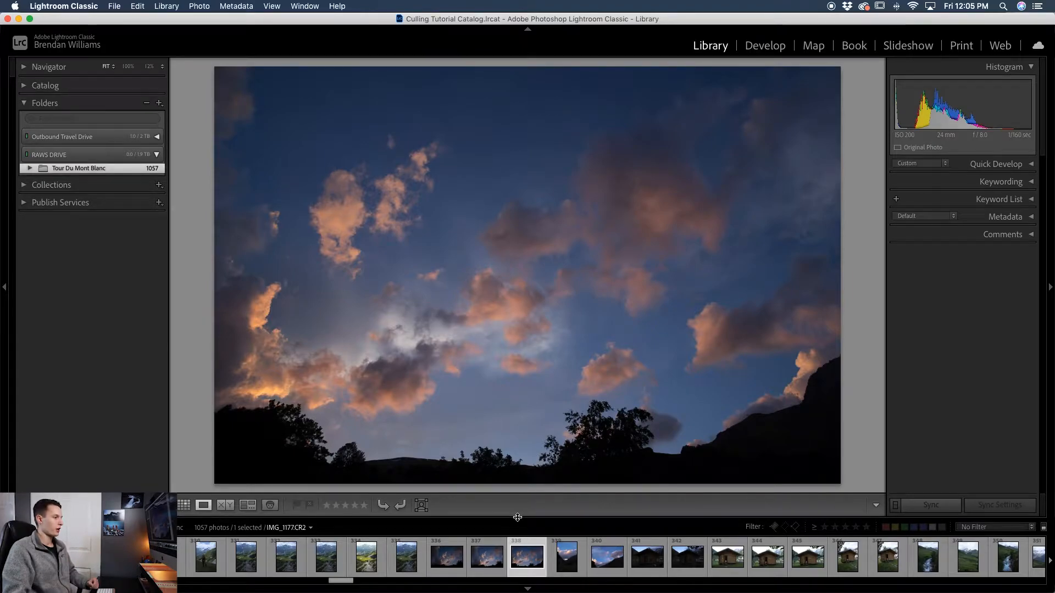
left_click_drag(517, 518, 517, 499)
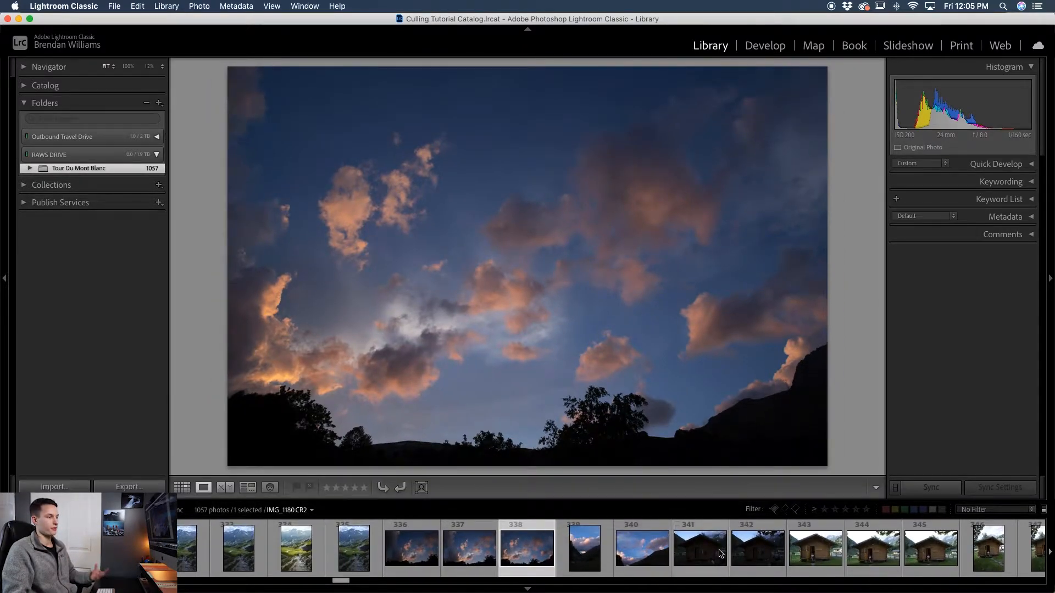
scroll(720, 552, "down", 2)
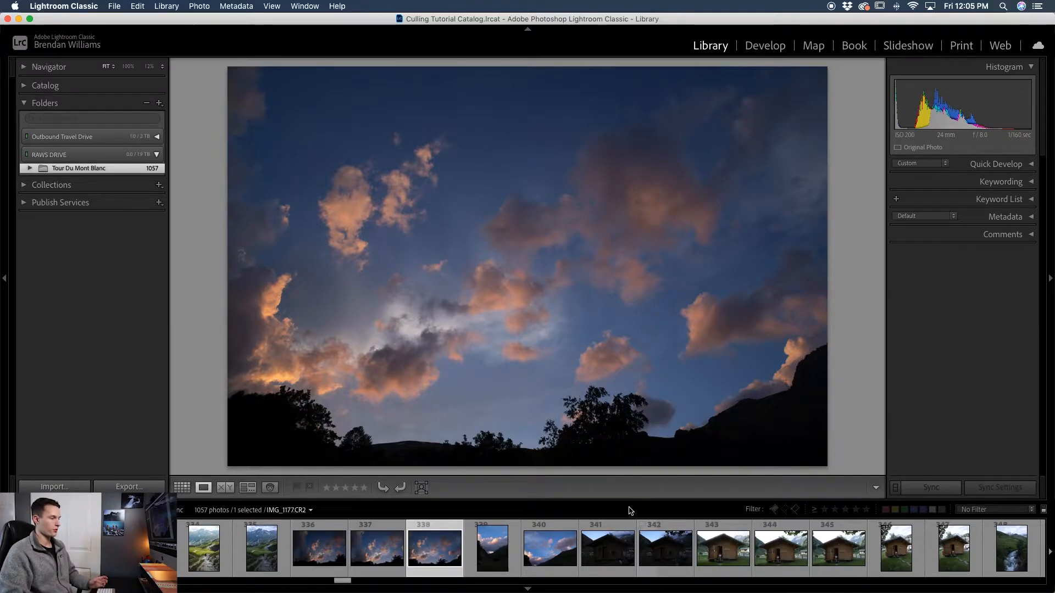
- Step through the following photos one at a time to review them
key("Right")
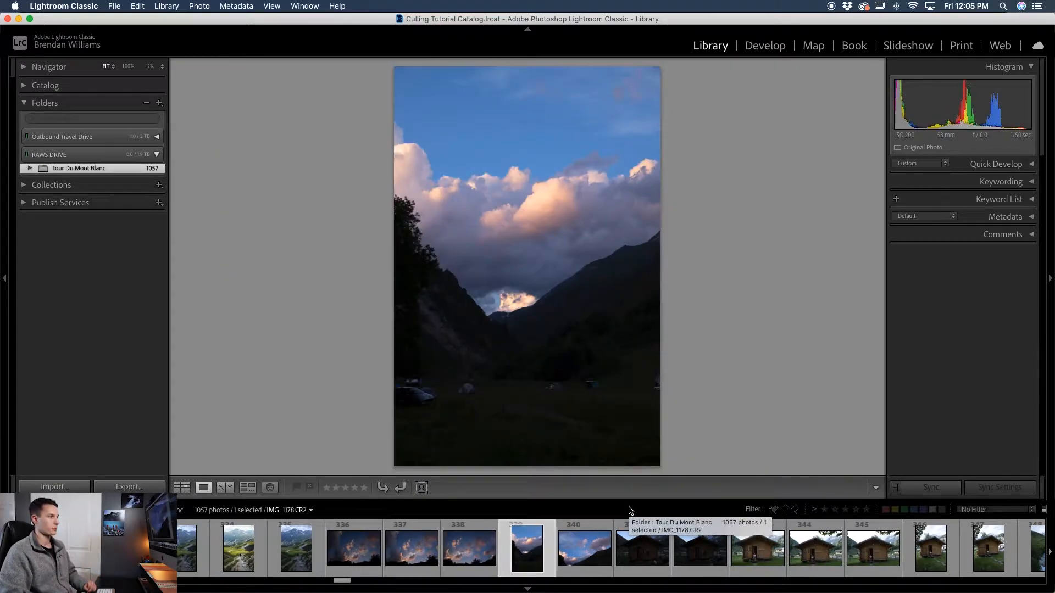
key("Right")
key("Right")
key("Right")
key("Right")
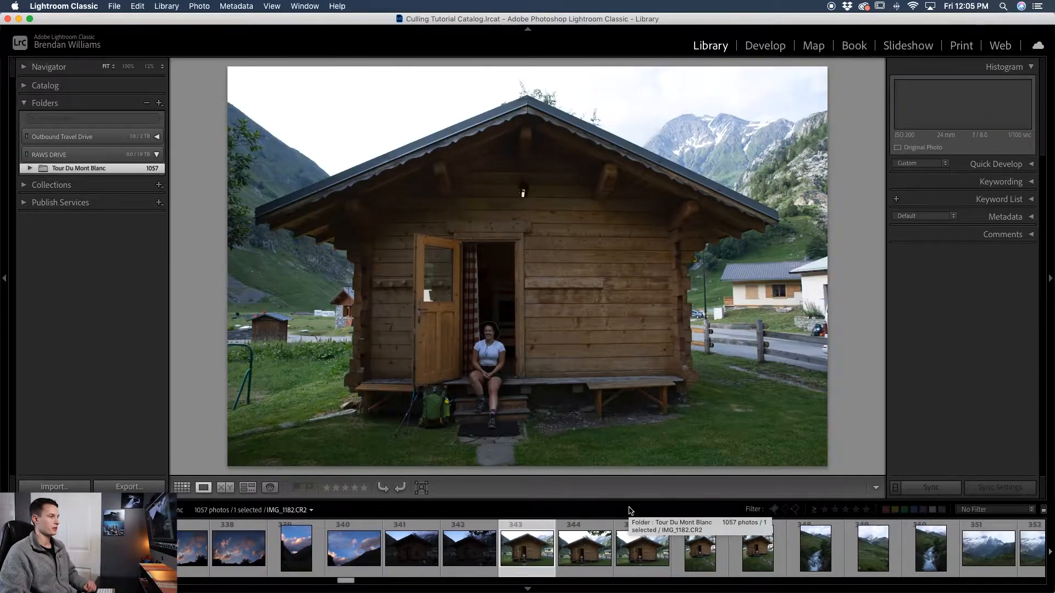
key("Right")
key("Right")
key("Right")
key("Right")
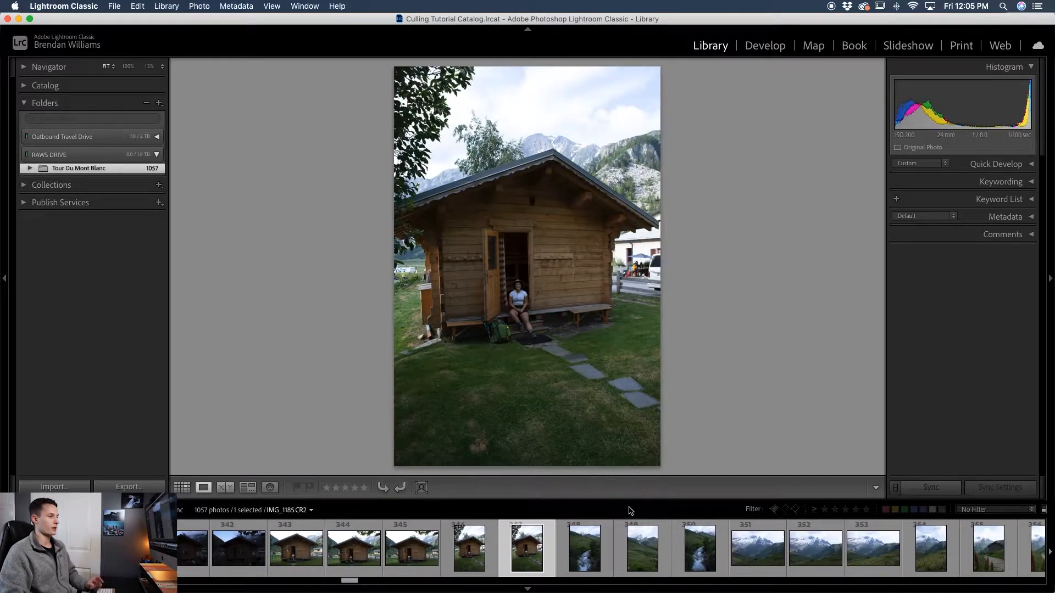
key("Right")
key("Right")
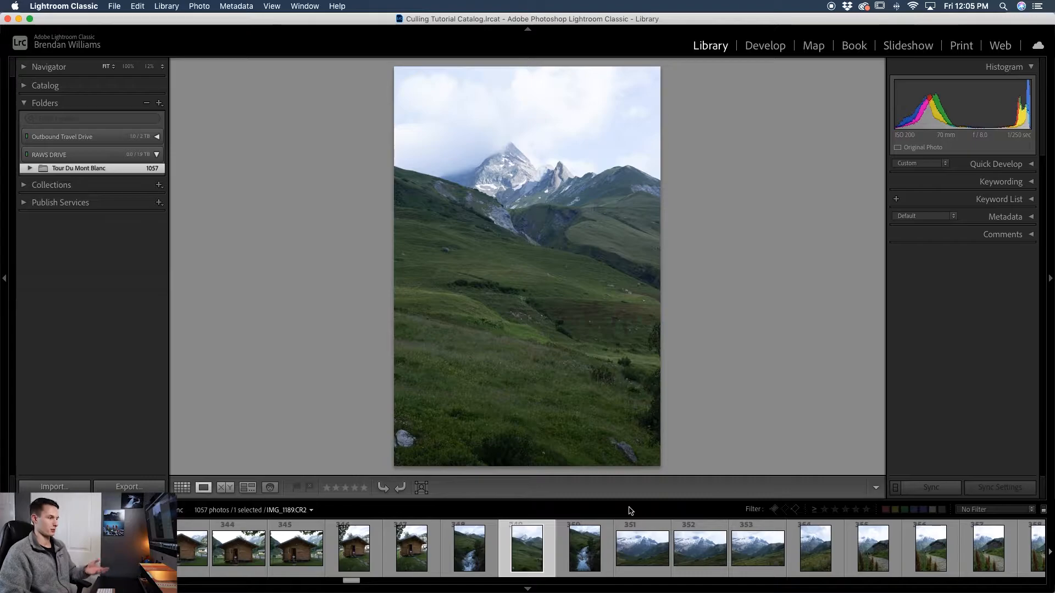
- Flag the vertical stream photo and the next mountain photo as picks
left_click(594, 551)
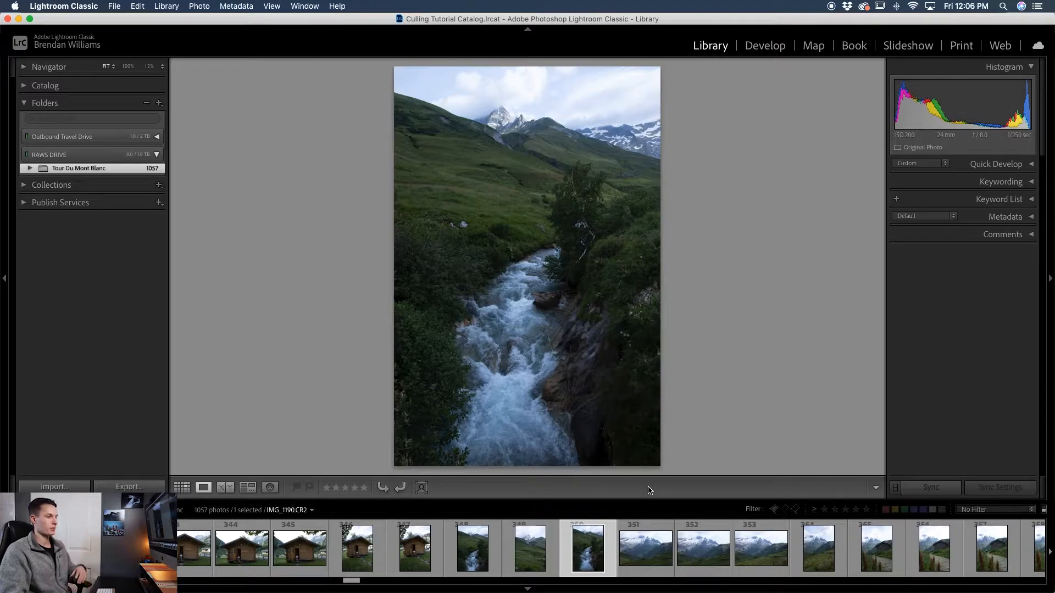
right_click(603, 545)
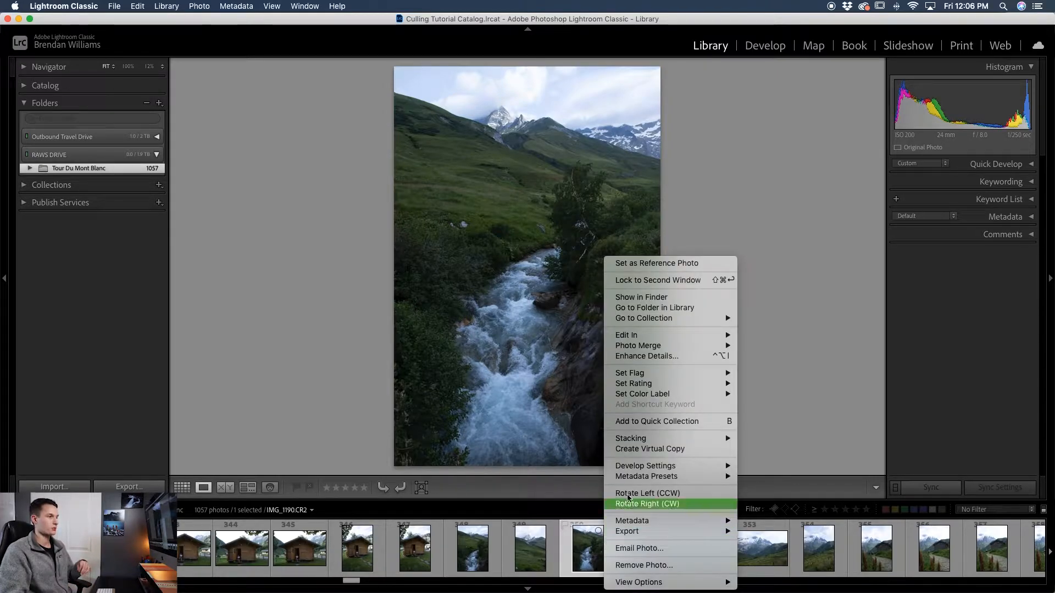
mouse_move(654, 373)
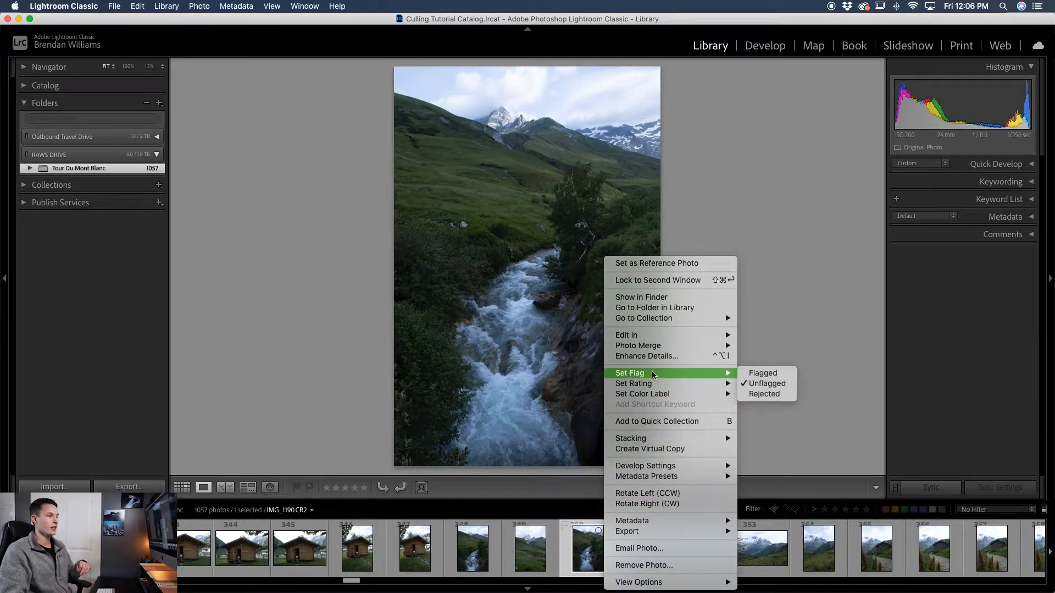
left_click(783, 376)
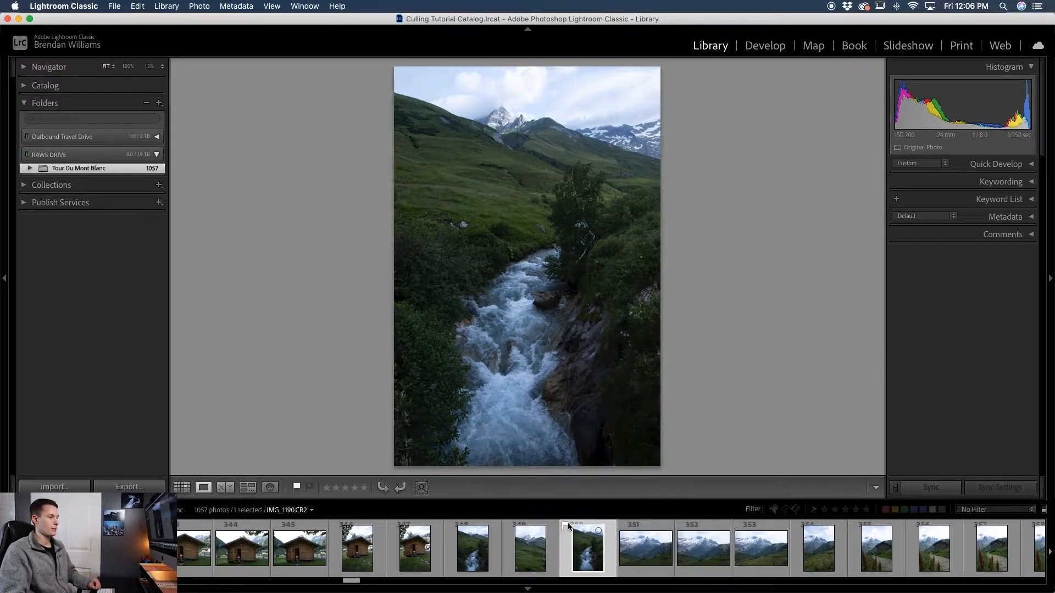
left_click(654, 529)
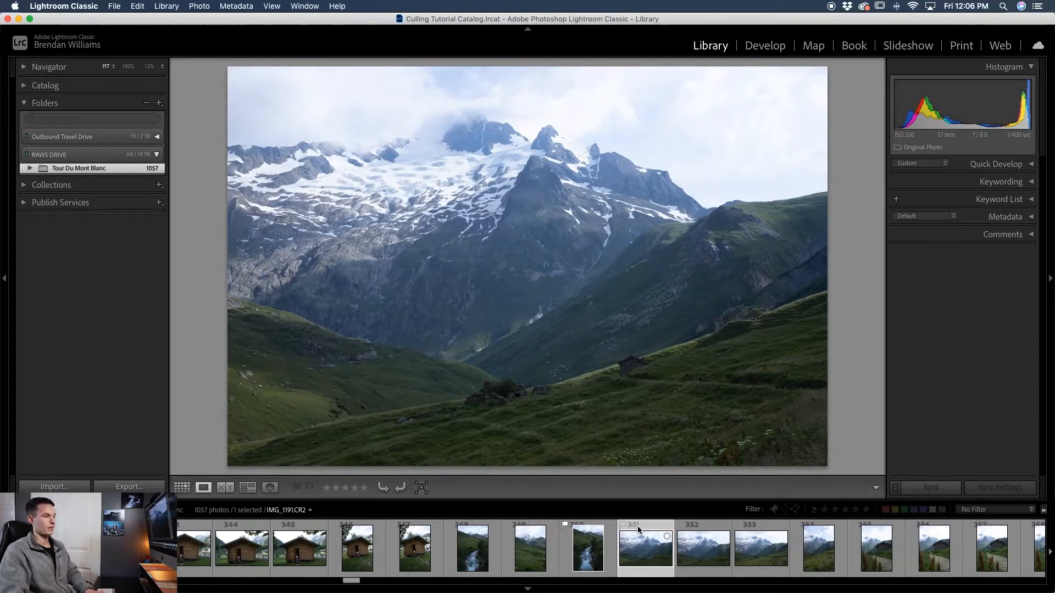
key("p")
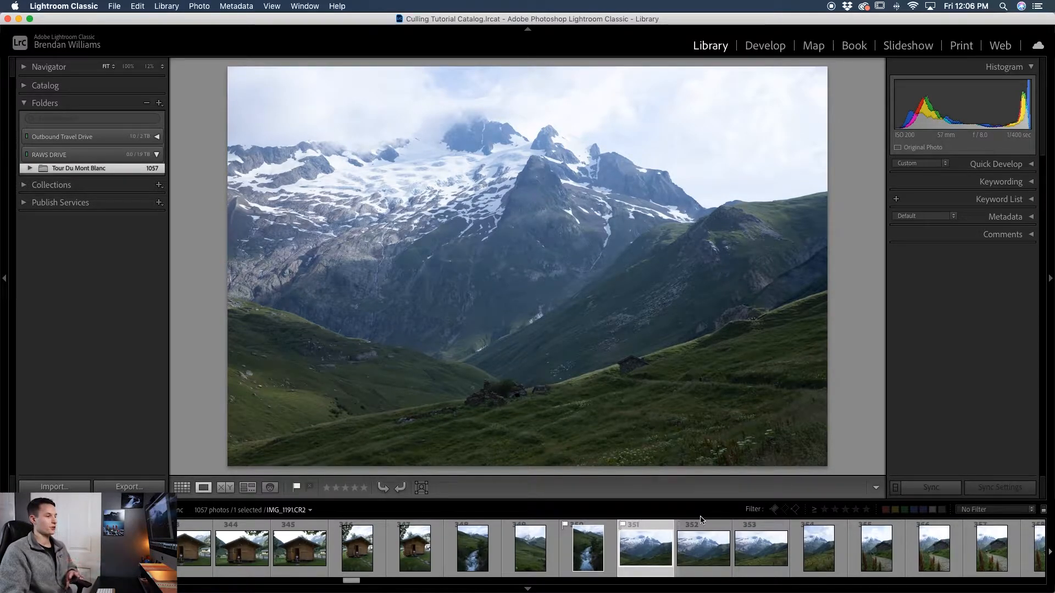
- Filter the filmstrip to show only Flagged photos, then switch the filter off
left_click(986, 510)
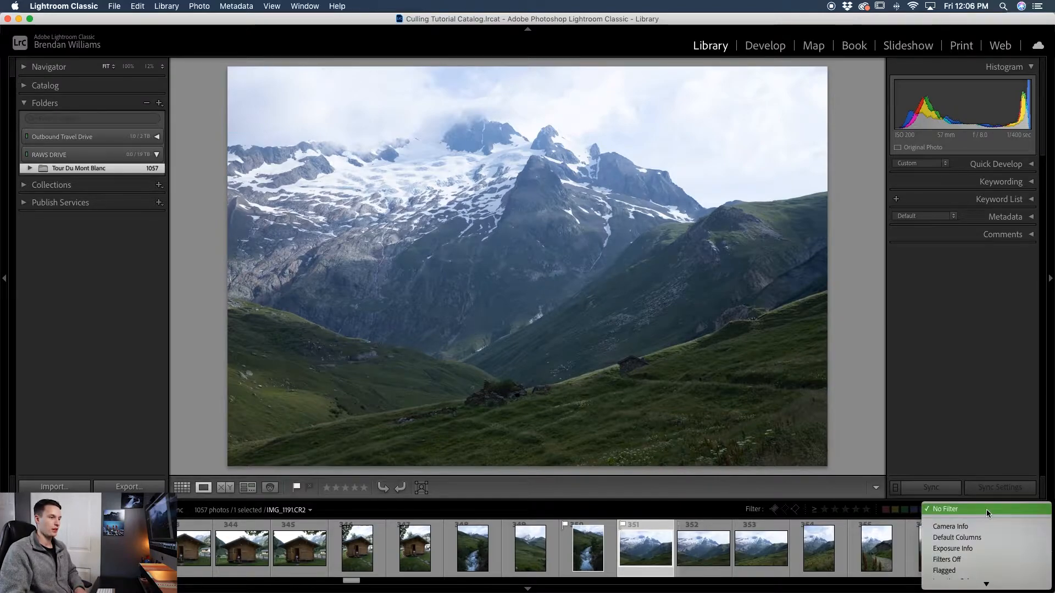
left_click(957, 572)
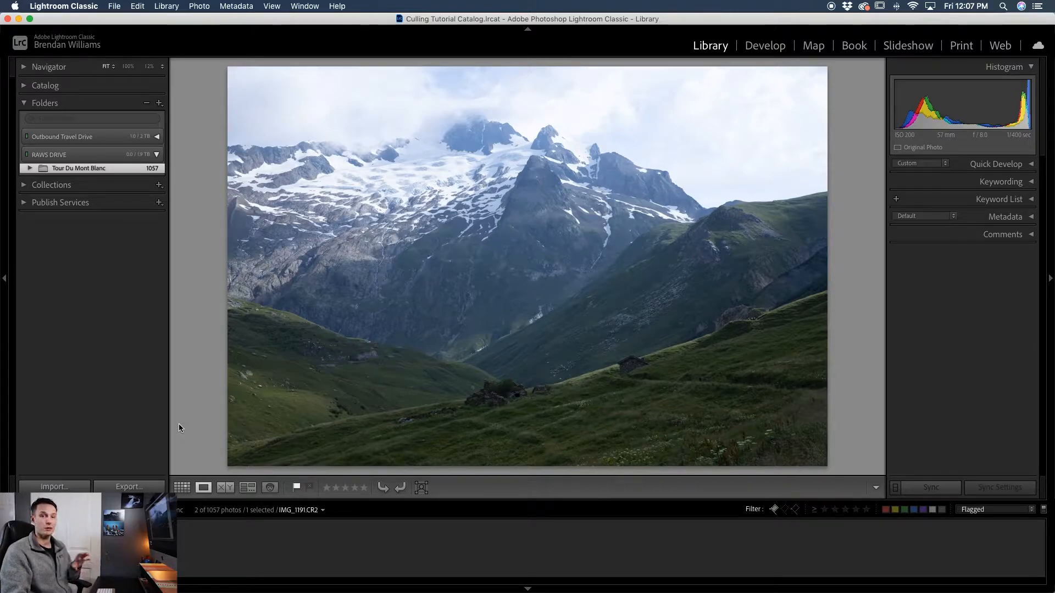
left_click(986, 509)
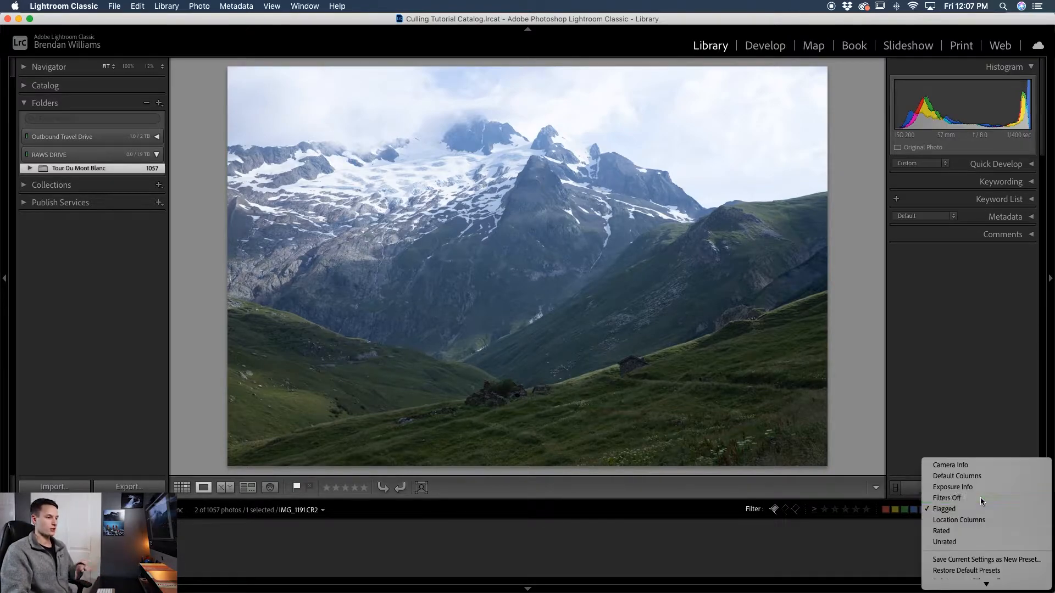
left_click(980, 496)
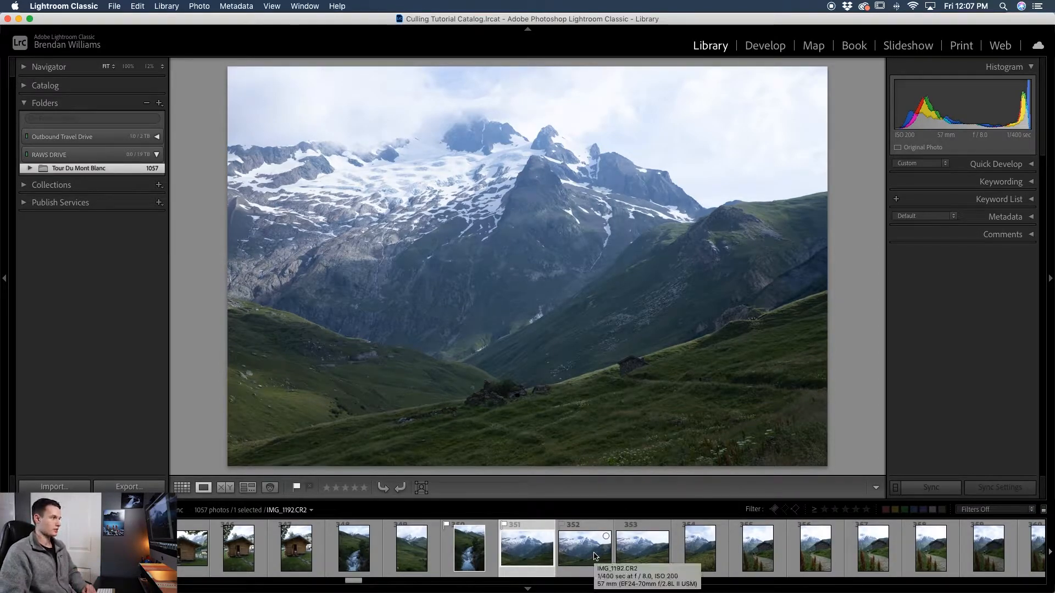
- Compare the neighbouring mountain photos by stepping back and forth
key("Right")
key("Right")
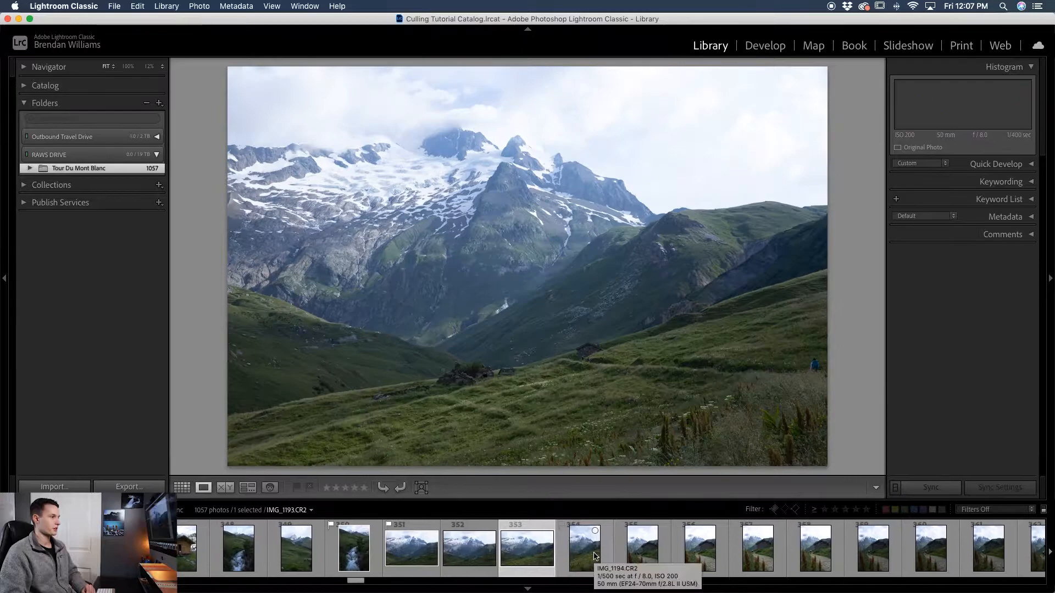
key("Left")
key("Left")
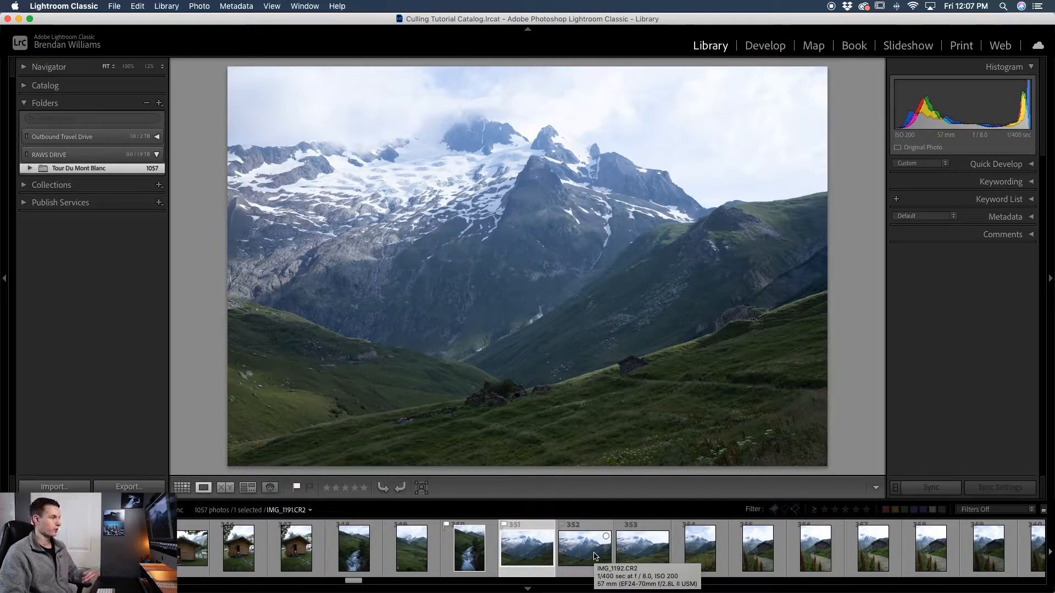
key("Right")
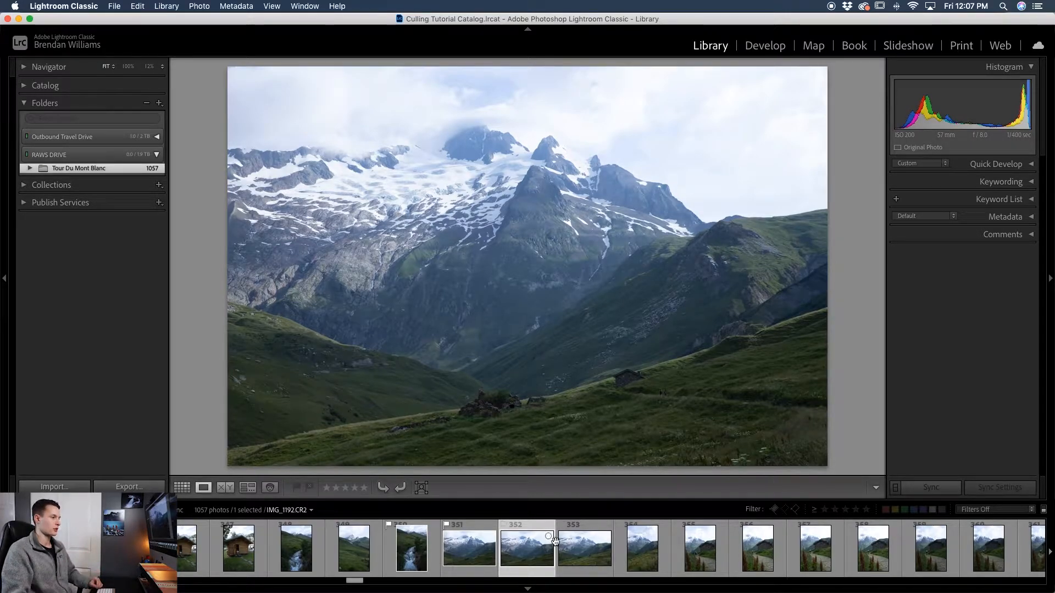
right_click(534, 539)
mouse_move(579, 374)
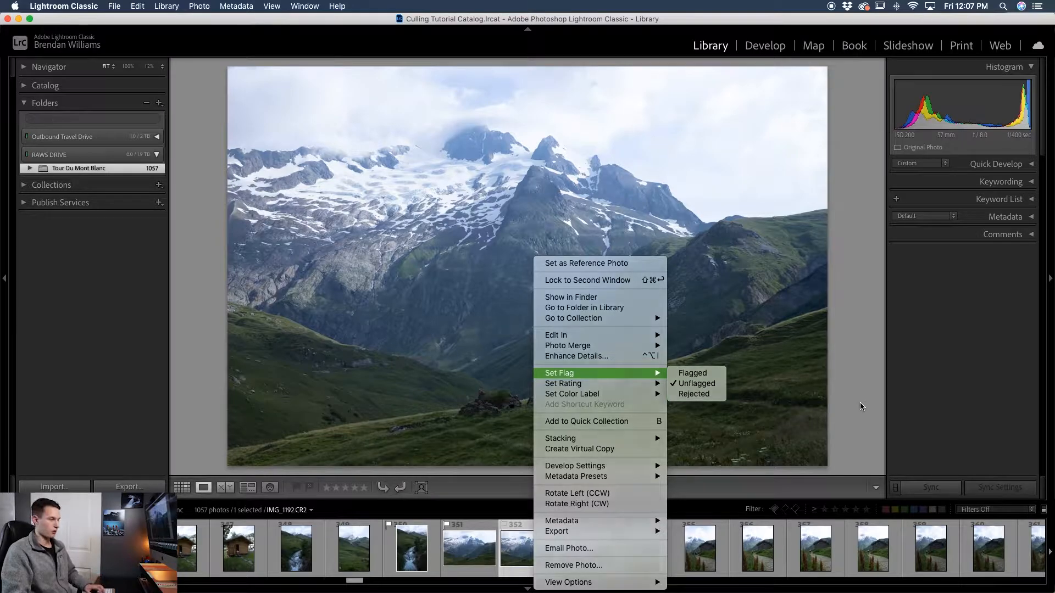
key("Escape")
- Mark the current mountain photo as rejected
key("x")
key("Left")
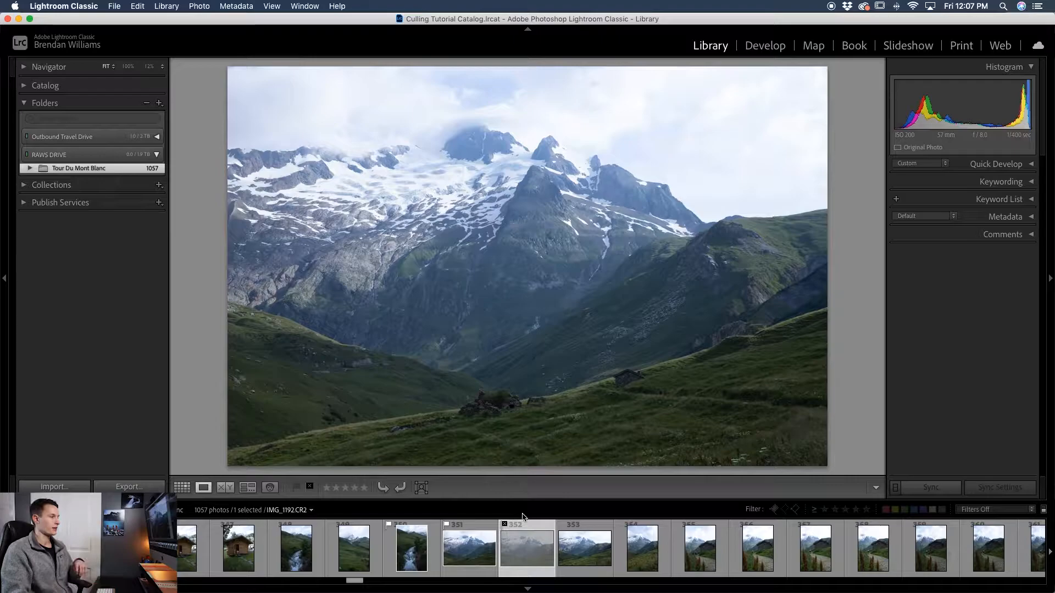
left_click(521, 530)
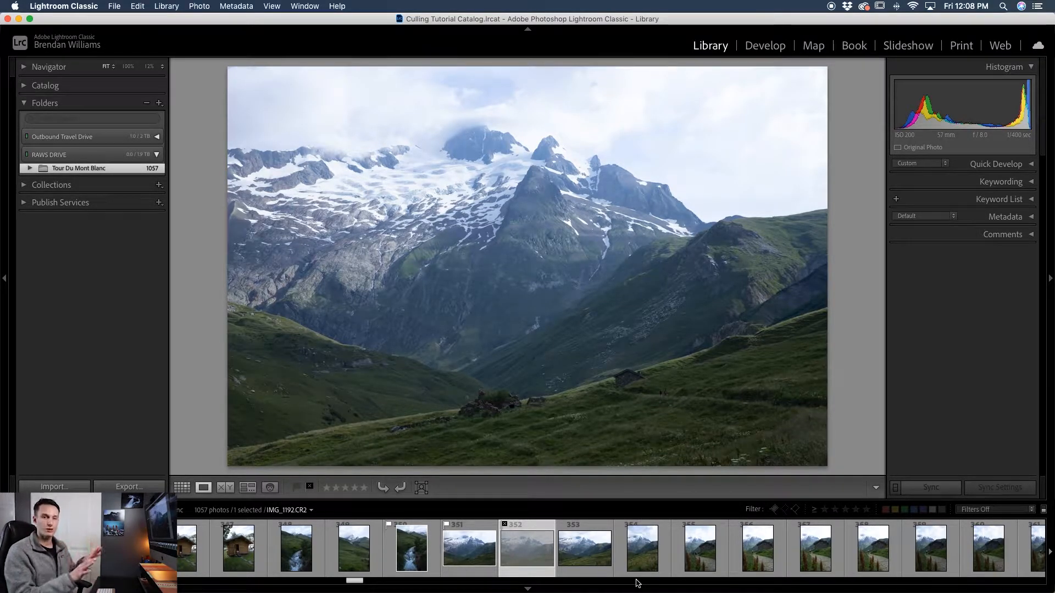
- Select the next mountain photo and give it a two-star rating
scroll(601, 546, "right", 1)
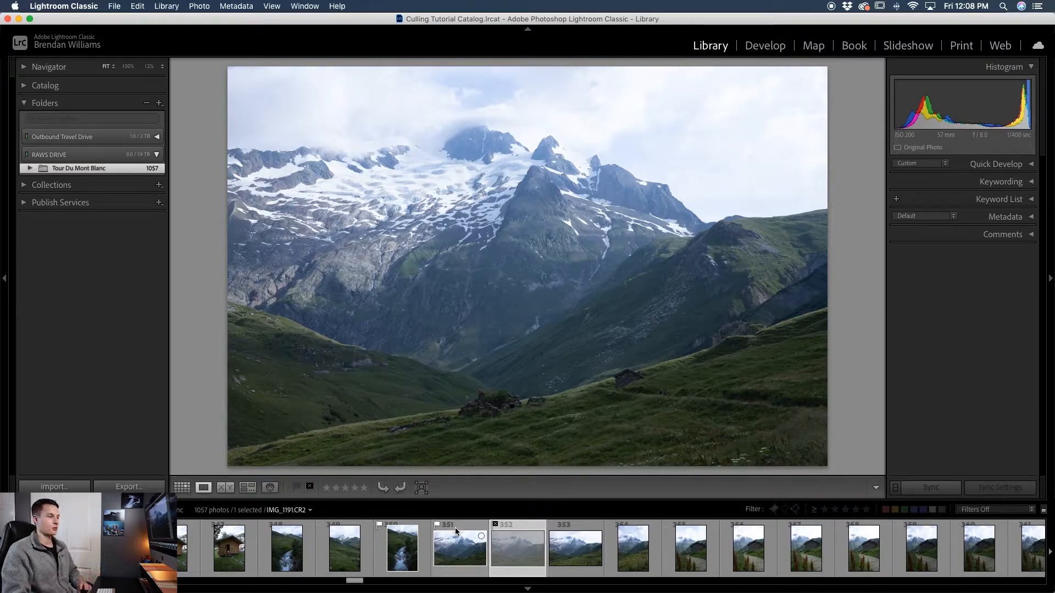
left_click(569, 528)
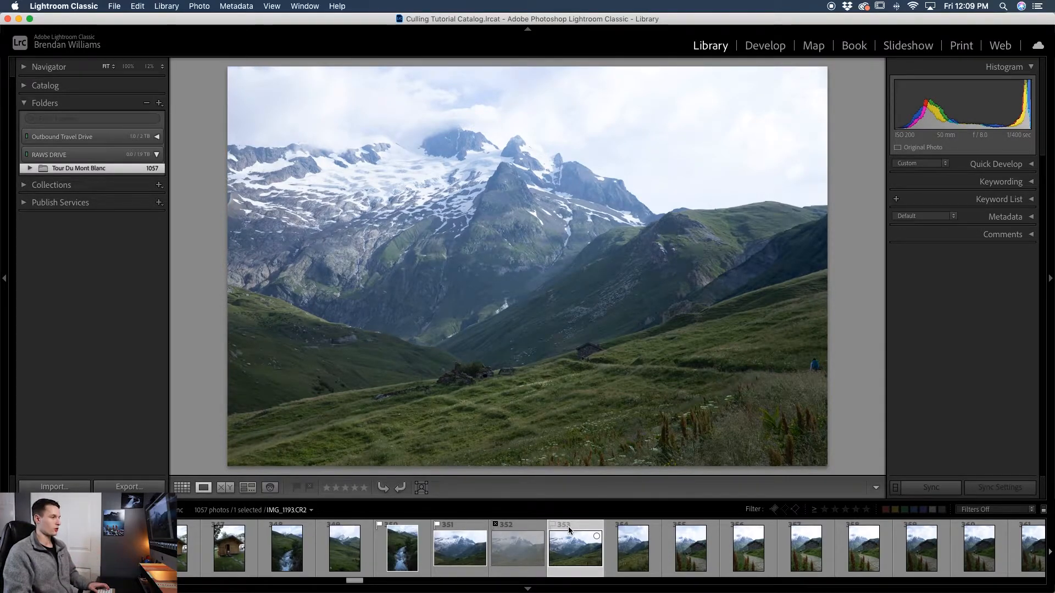
right_click(568, 527)
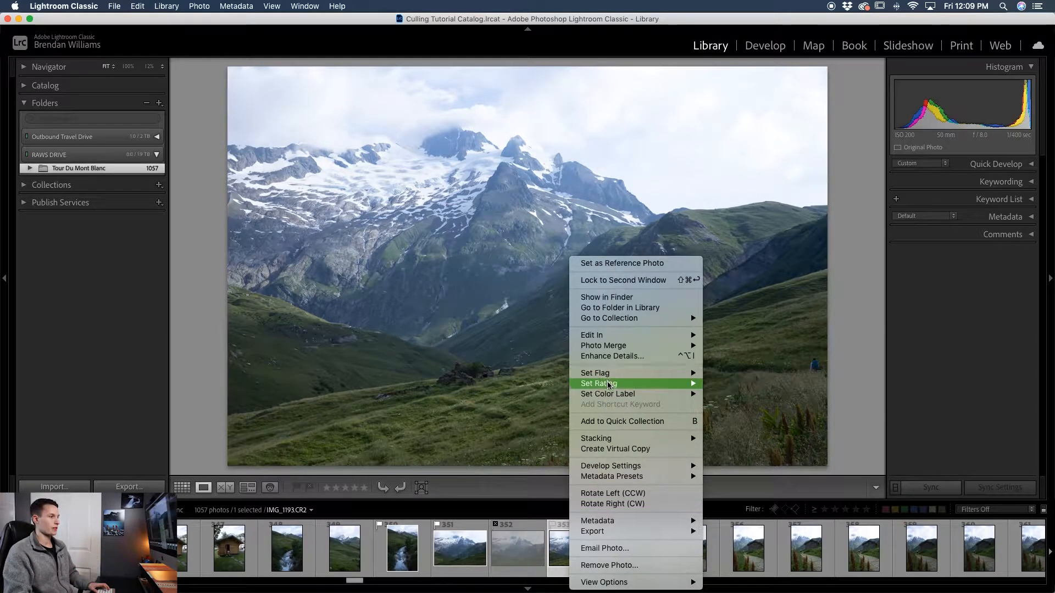
mouse_move(608, 384)
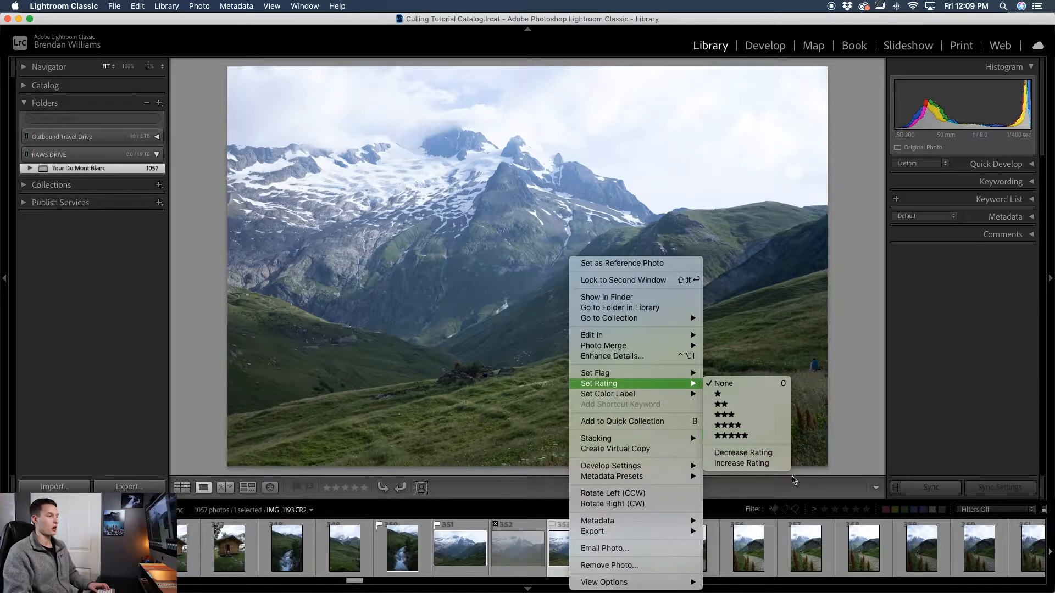
left_click(793, 481)
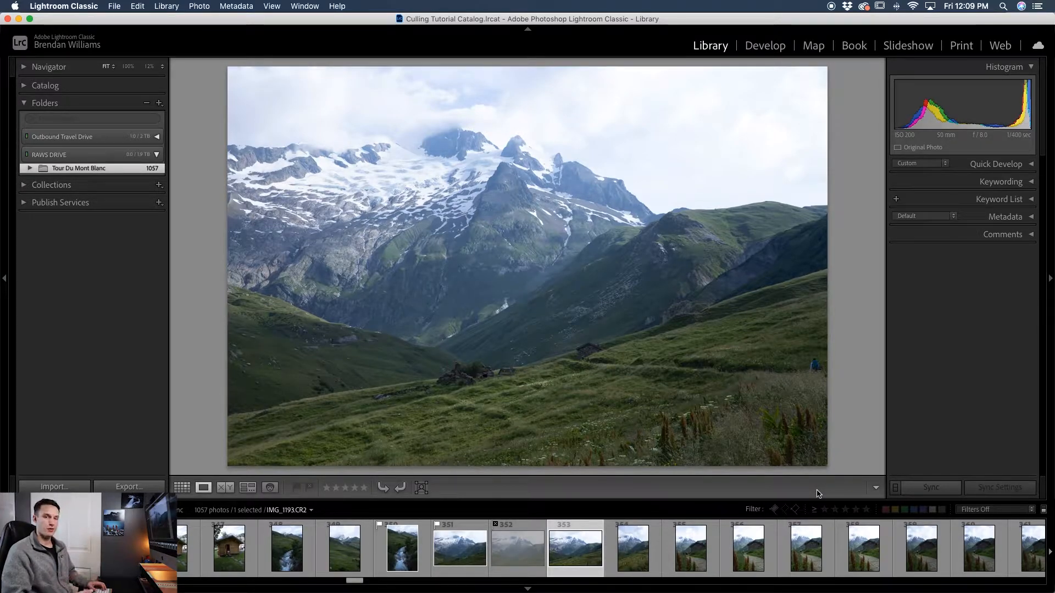
key("1")
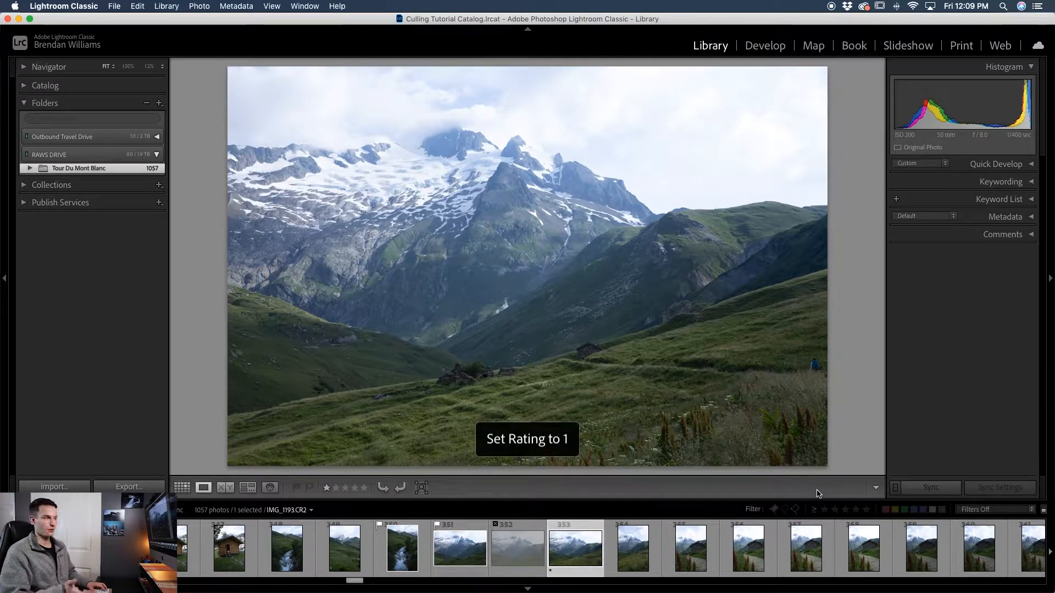
key("2")
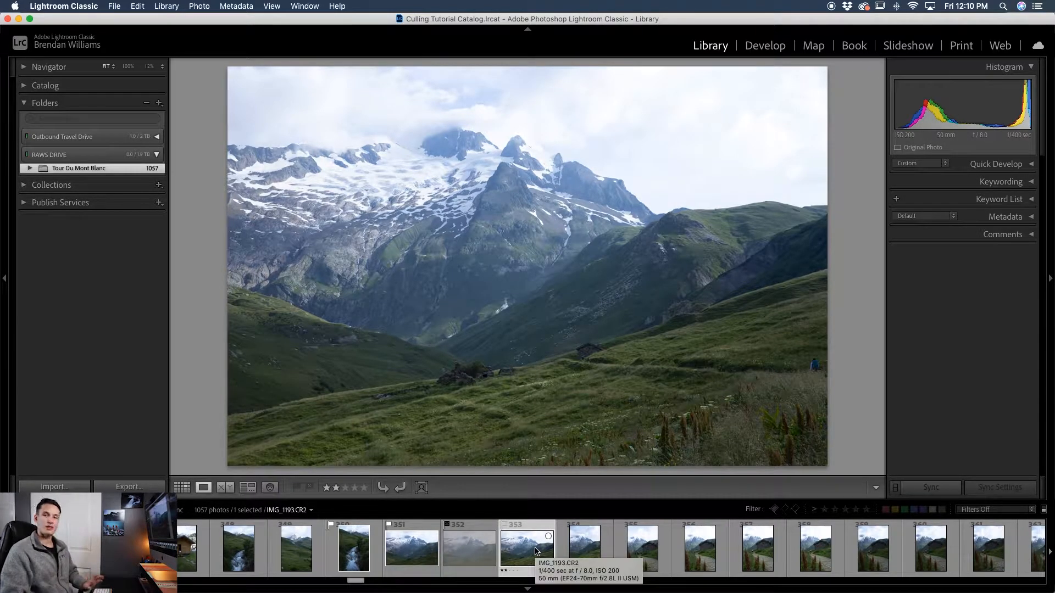
- Rate the next photo one star and the following hikers photo three stars
key("Right")
key("1")
key("Right")
key("3")
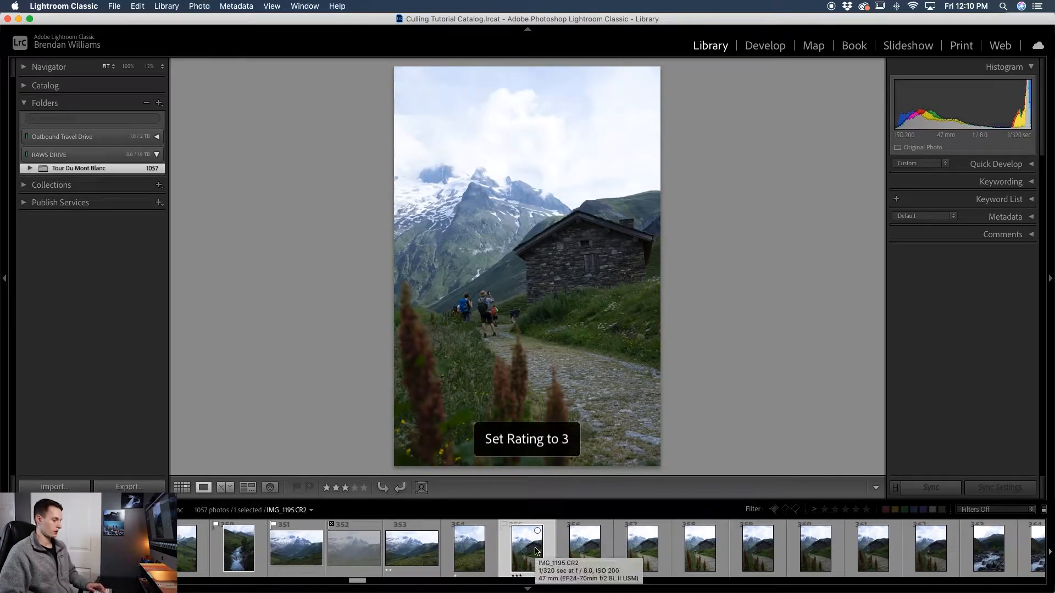
- Select the next hikers photo and rate it four stars
key("Right")
key("4")
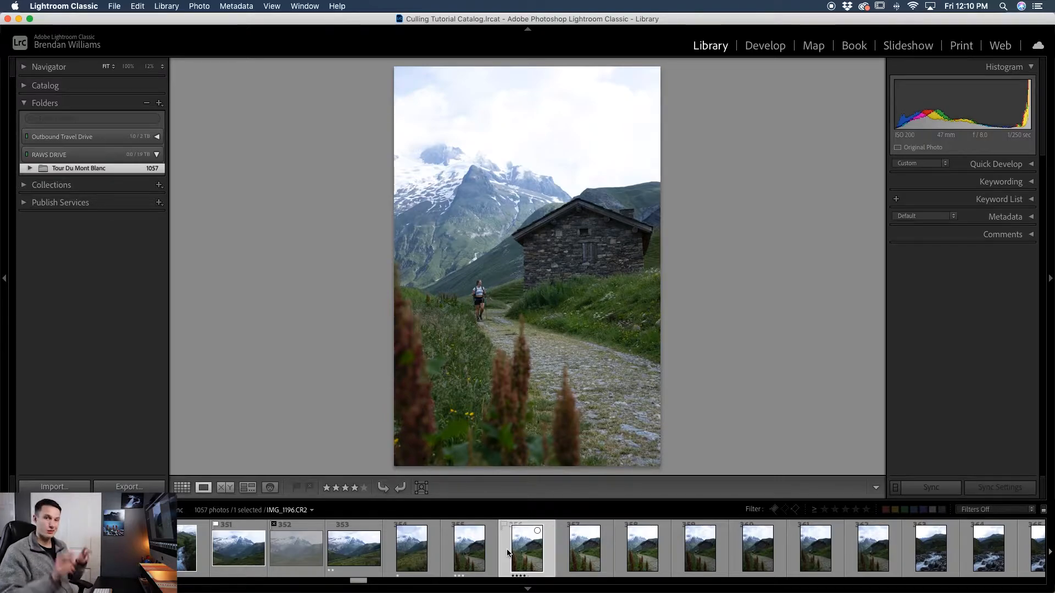
- Filter the filmstrip to rated photos with a rating of at least three stars
left_click(994, 511)
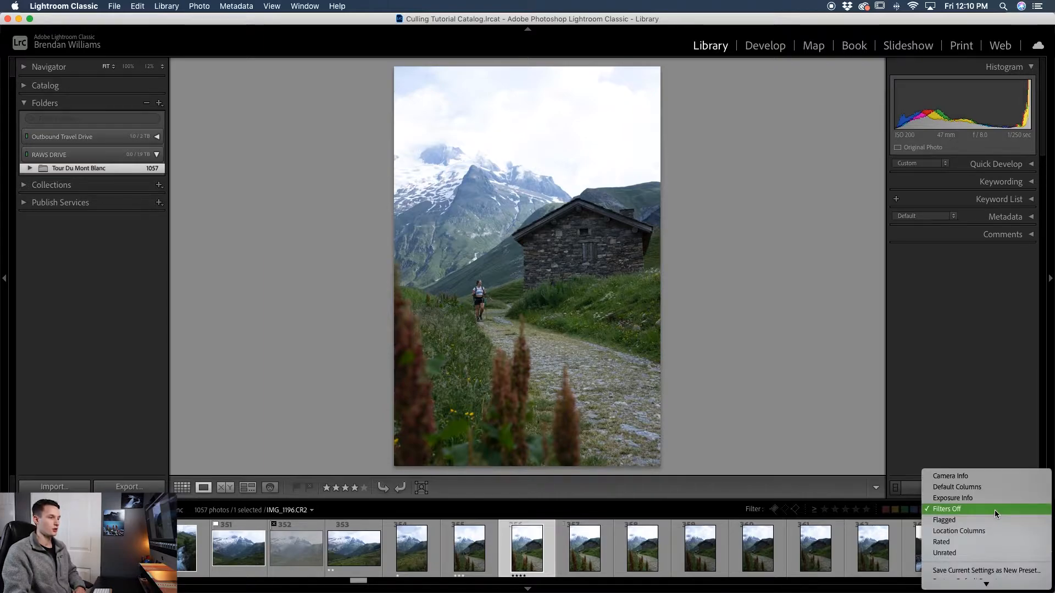
left_click(984, 542)
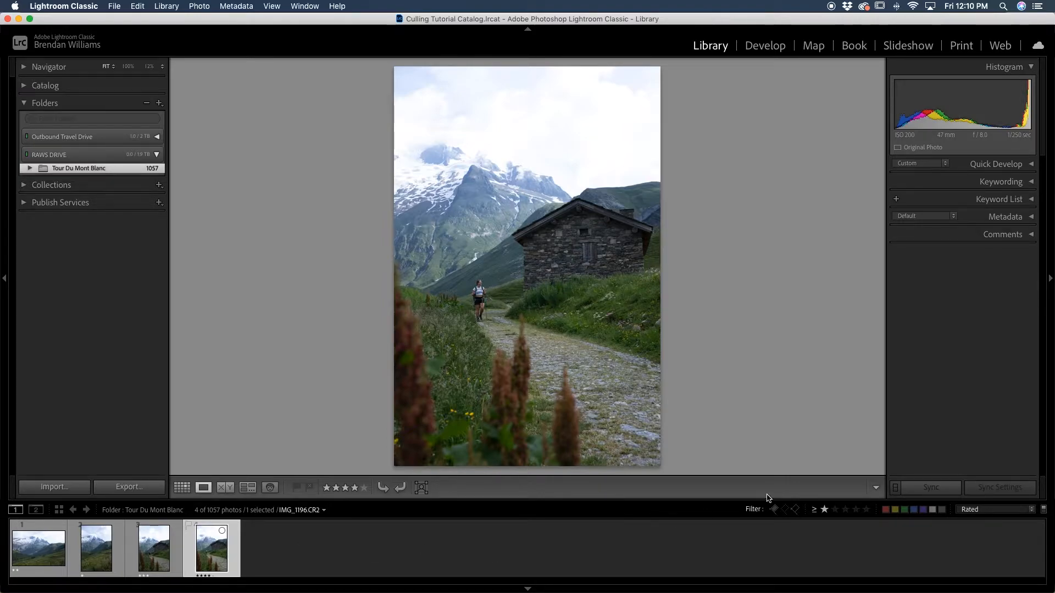
left_click(845, 510)
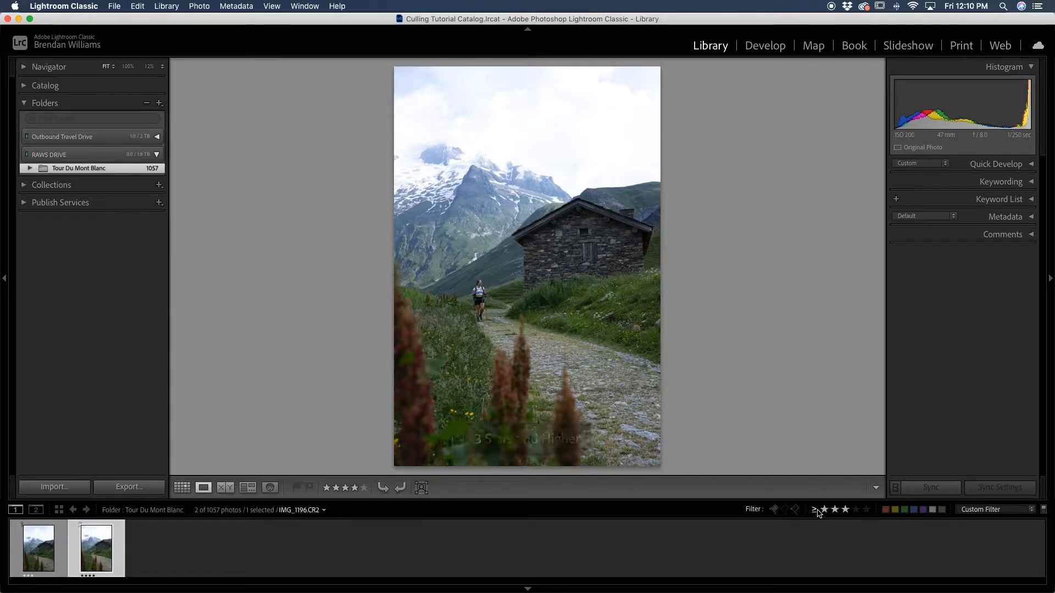
left_click(22, 567)
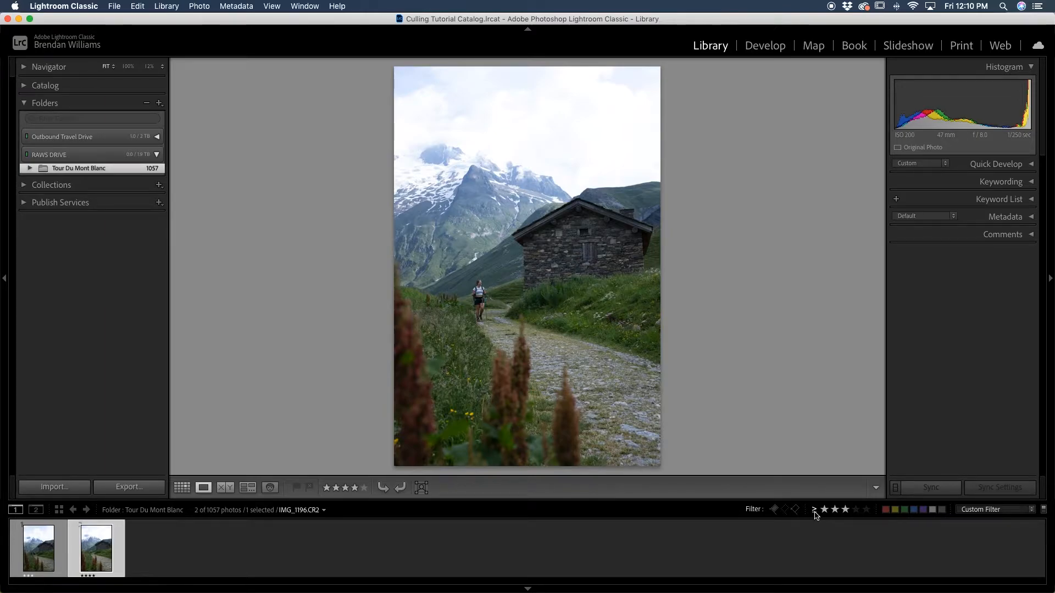
- Change the rating filter to show only photos rated exactly three stars
left_click(815, 512)
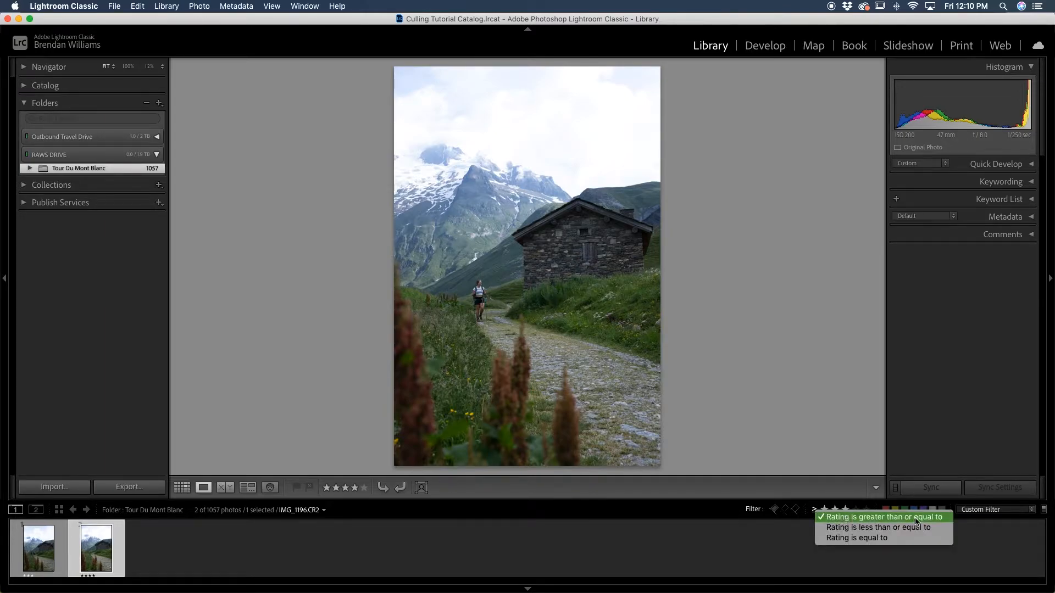
left_click(938, 538)
key("3")
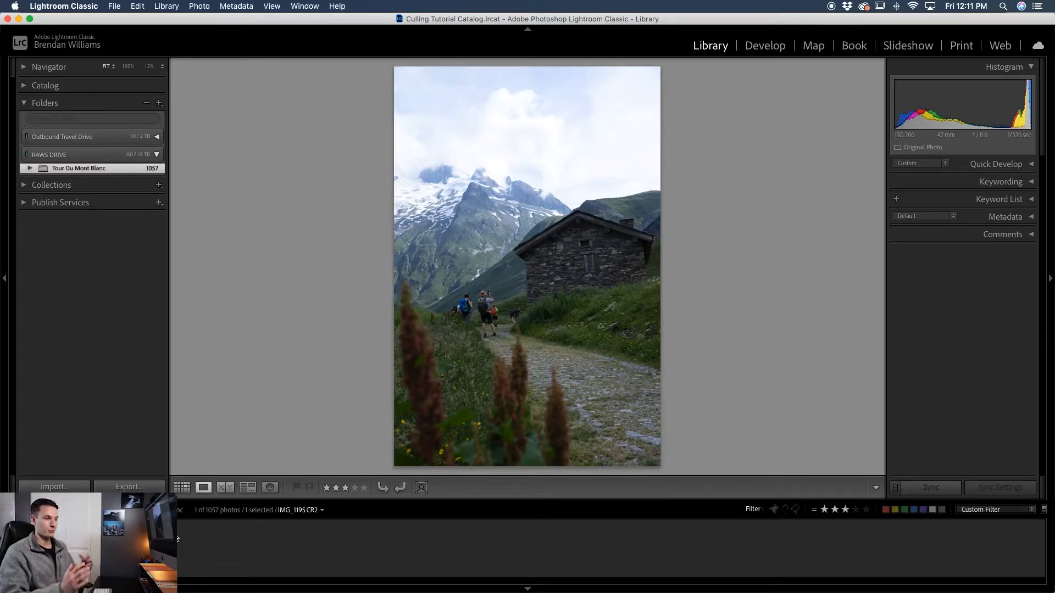
- Turn the library filters off and select the next hikers photo
key("super+l")
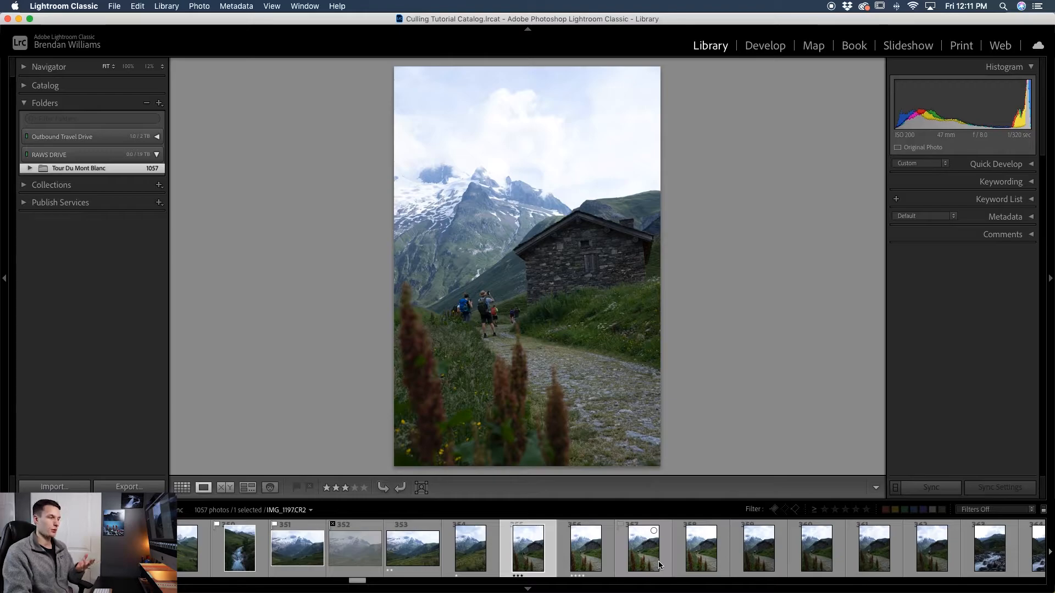
left_click(658, 564)
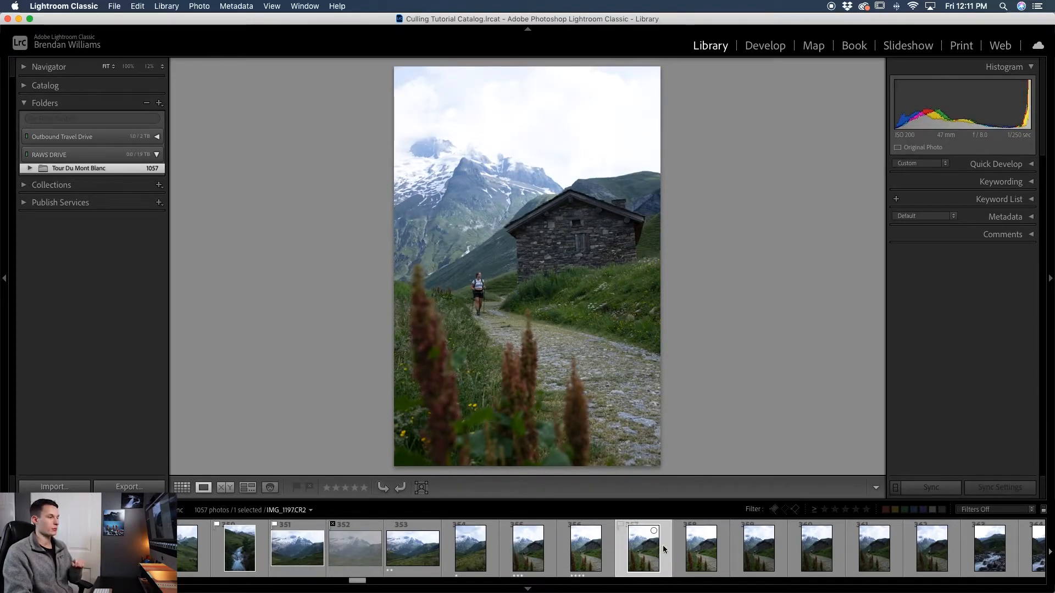
- Give the selected photo a red colour label, then change its colour label to yellow
right_click(661, 545)
mouse_move(707, 394)
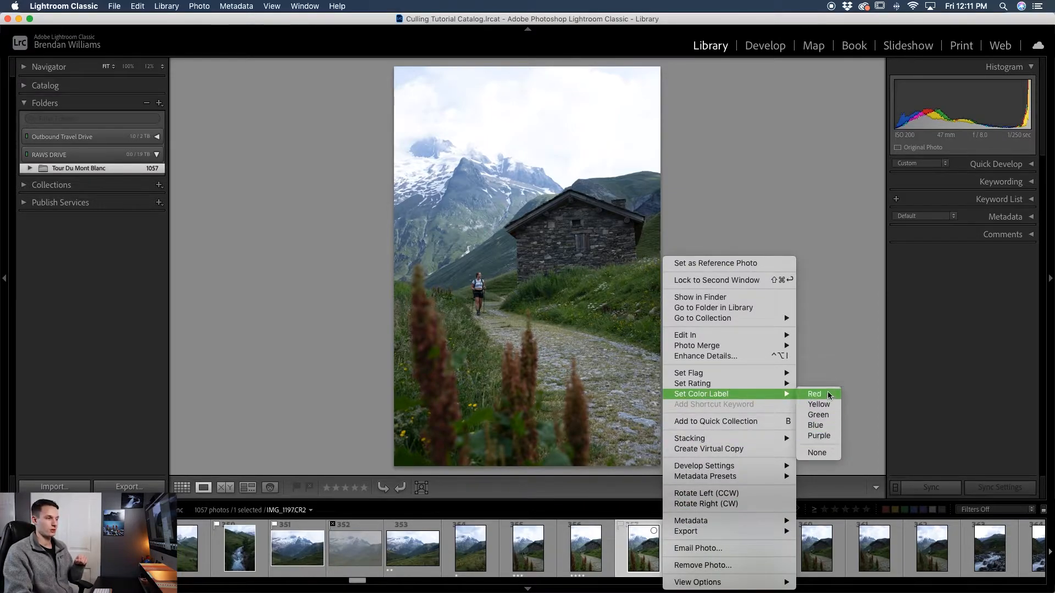
left_click(848, 391)
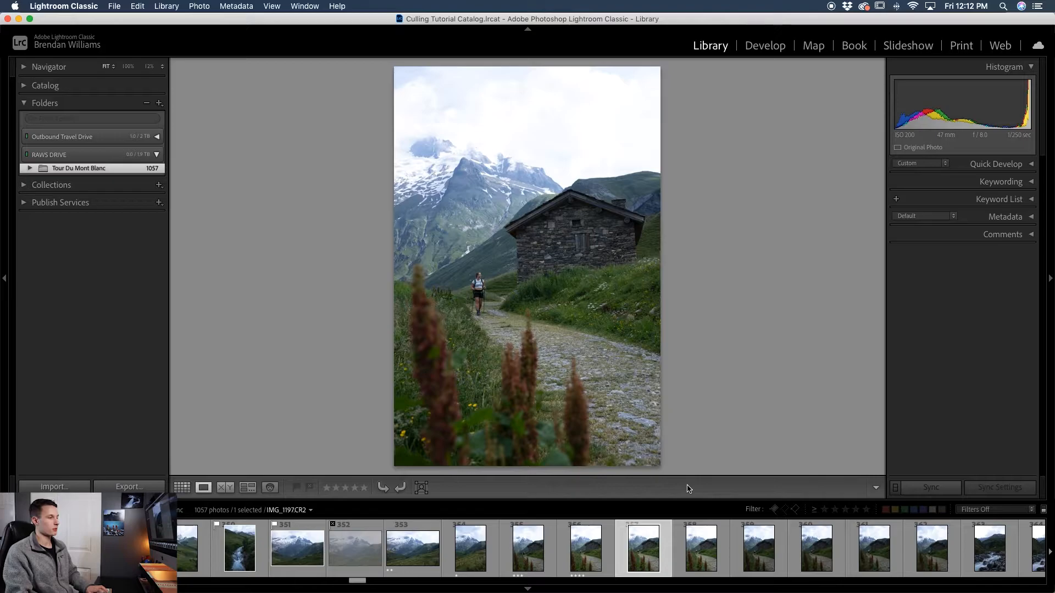
key("6")
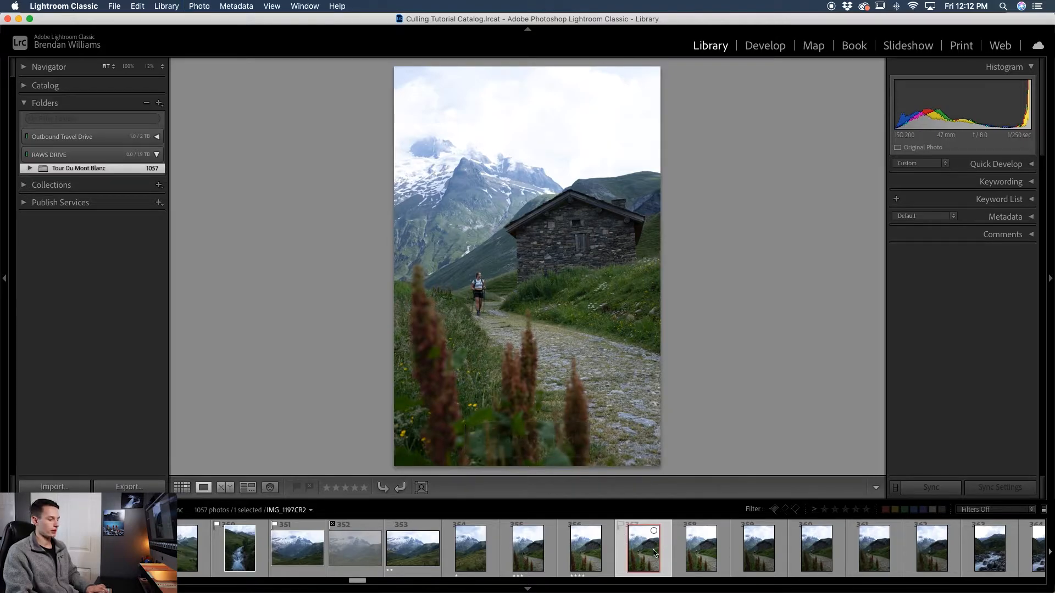
key("7")
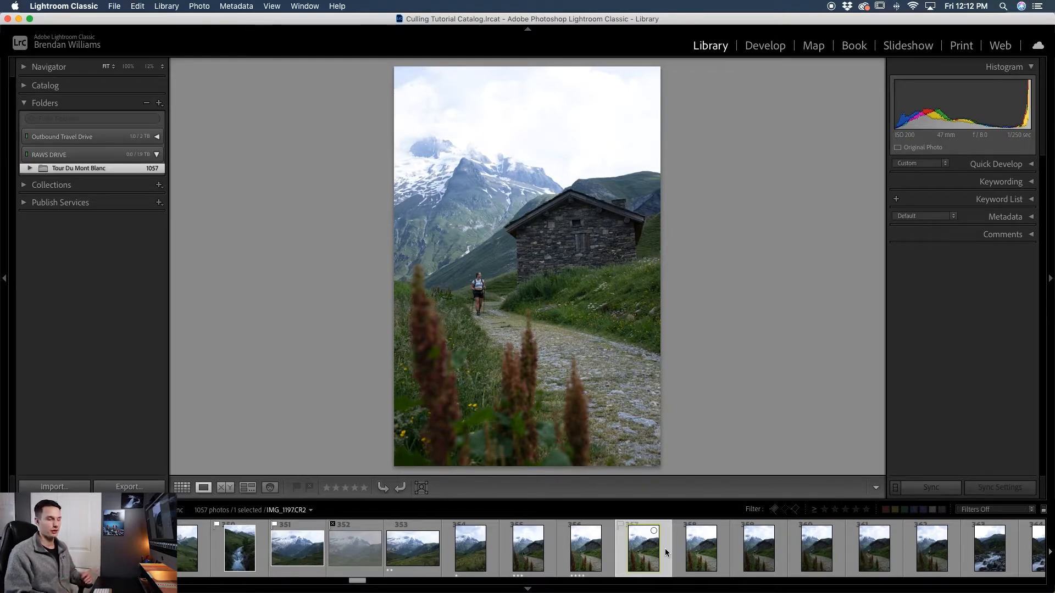
- Toggle the yellow colour label filter on and off again
left_click(895, 510)
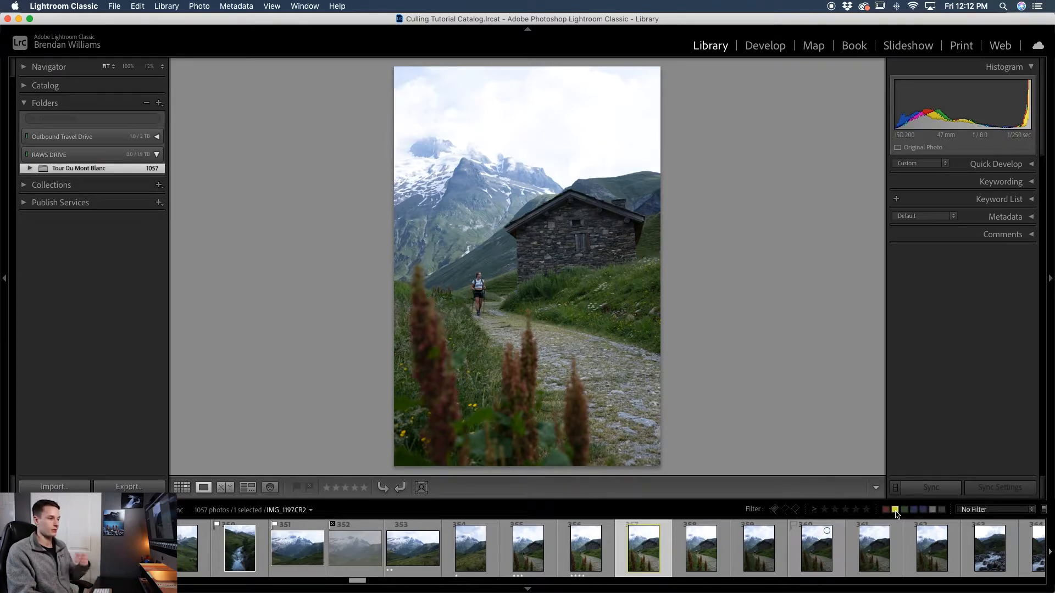
left_click(895, 511)
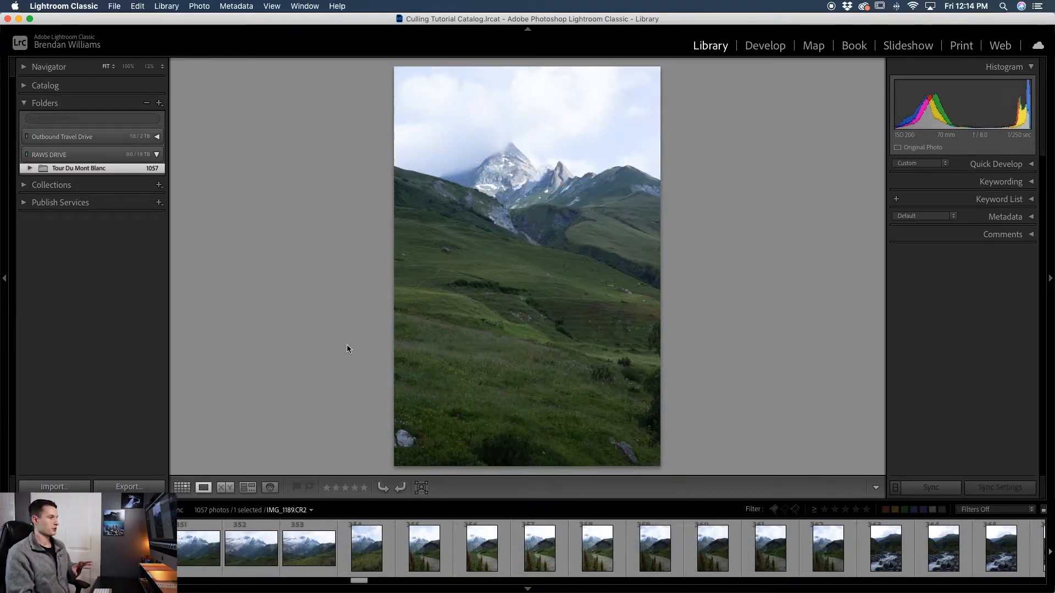
- Step back to the first river photo in the filmstrip and turn on Auto Advance
left_click(466, 555)
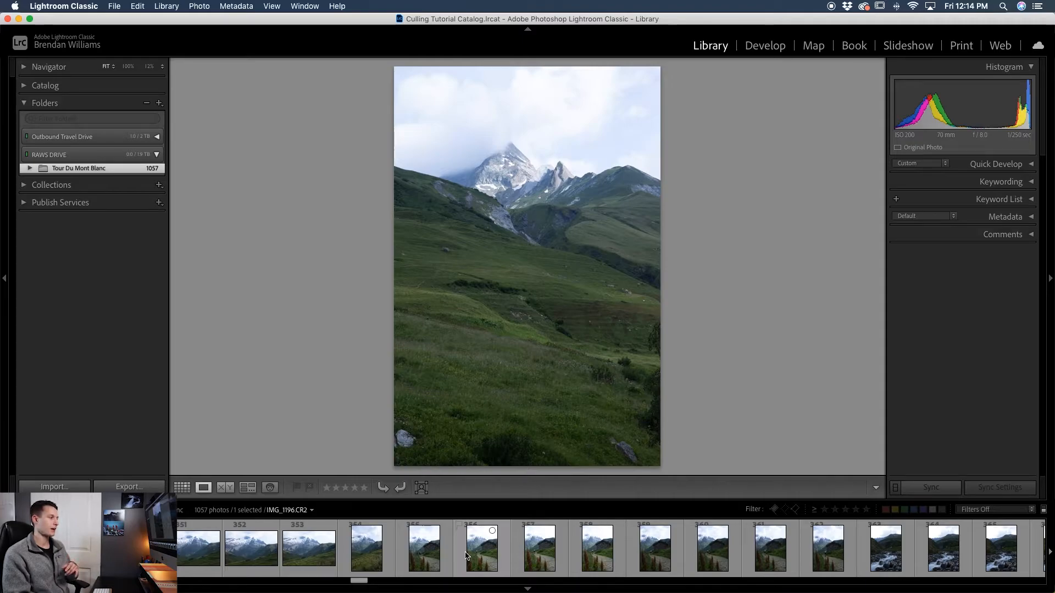
key("Left")
key("Left")
key("Left")
key("Left")
key("Left")
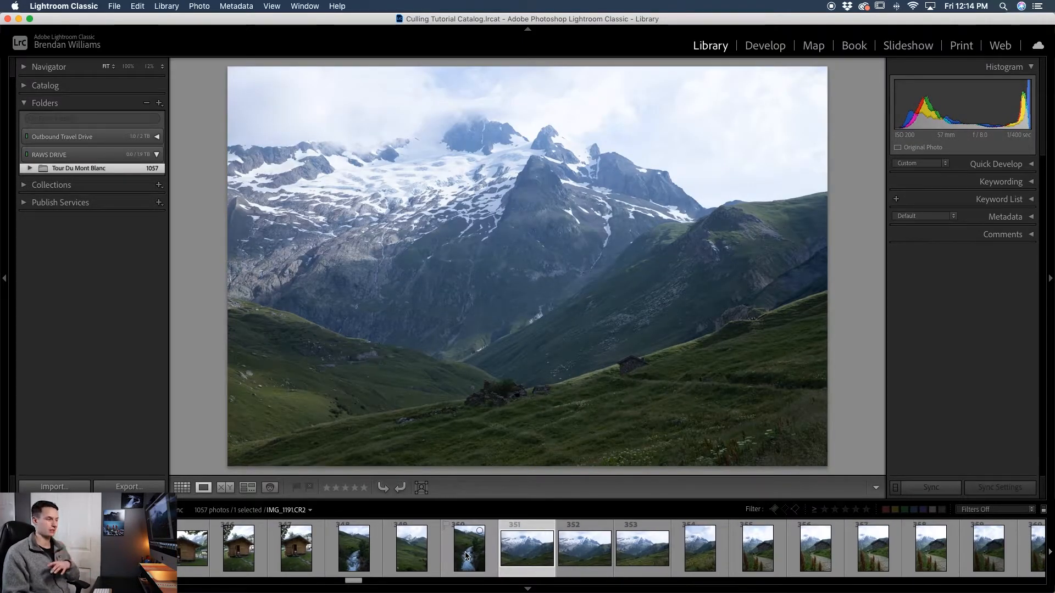
key("Left")
key("Left")
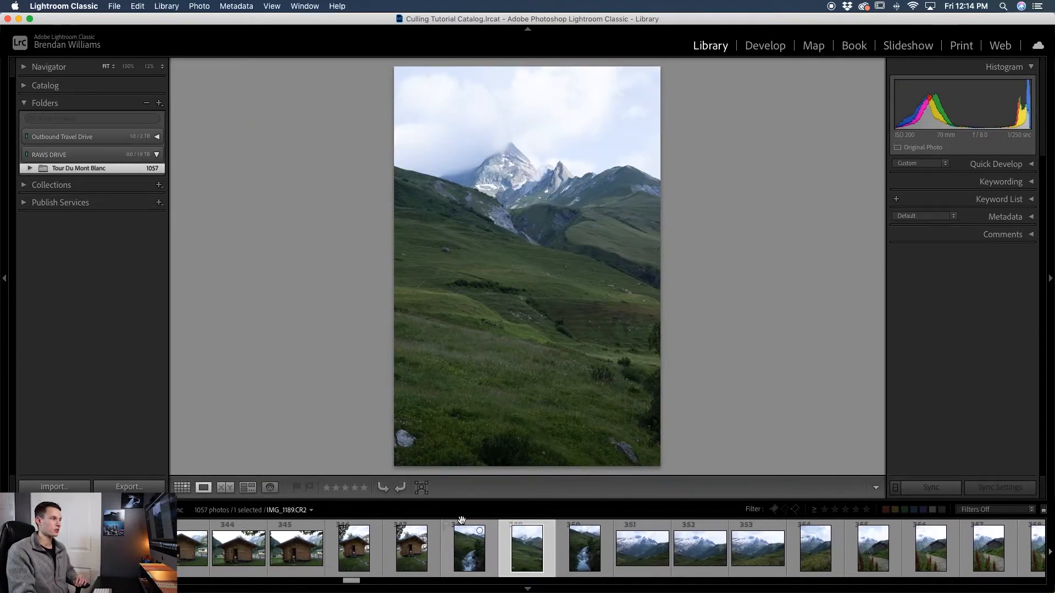
key("Left")
key("Left")
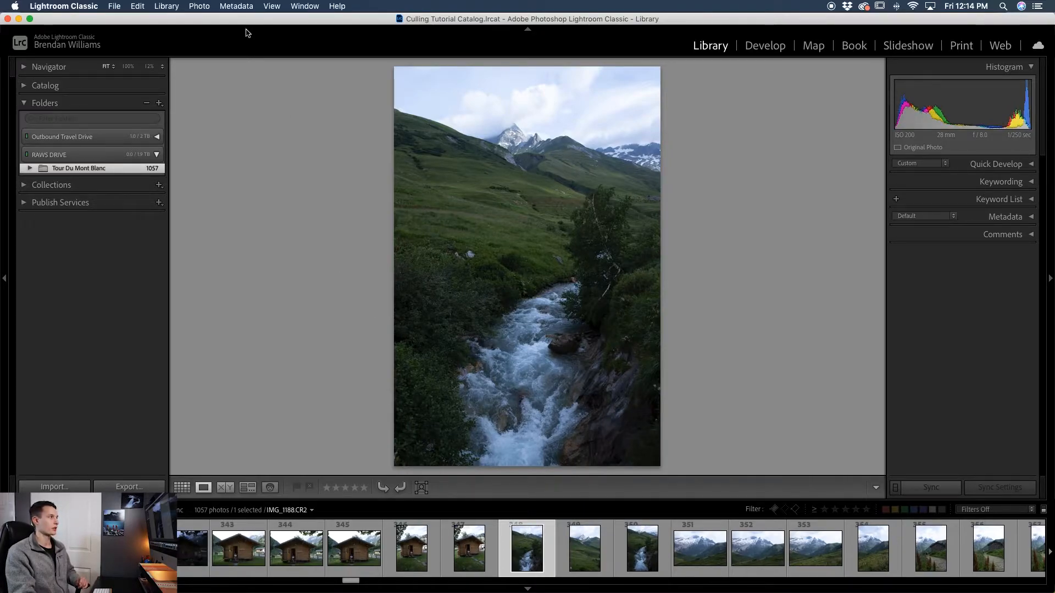
left_click(201, 6)
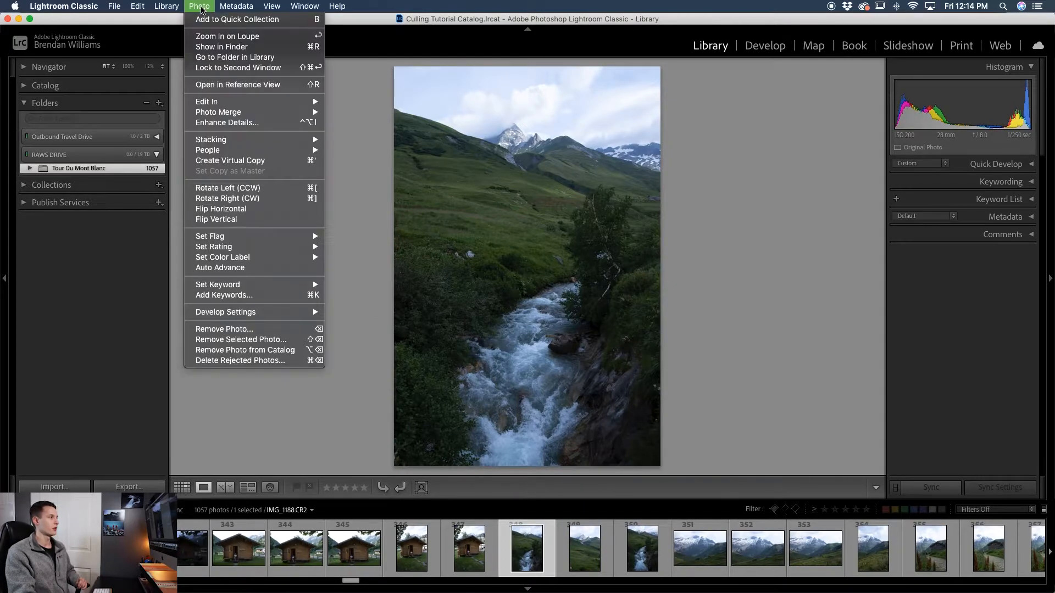
left_click(249, 268)
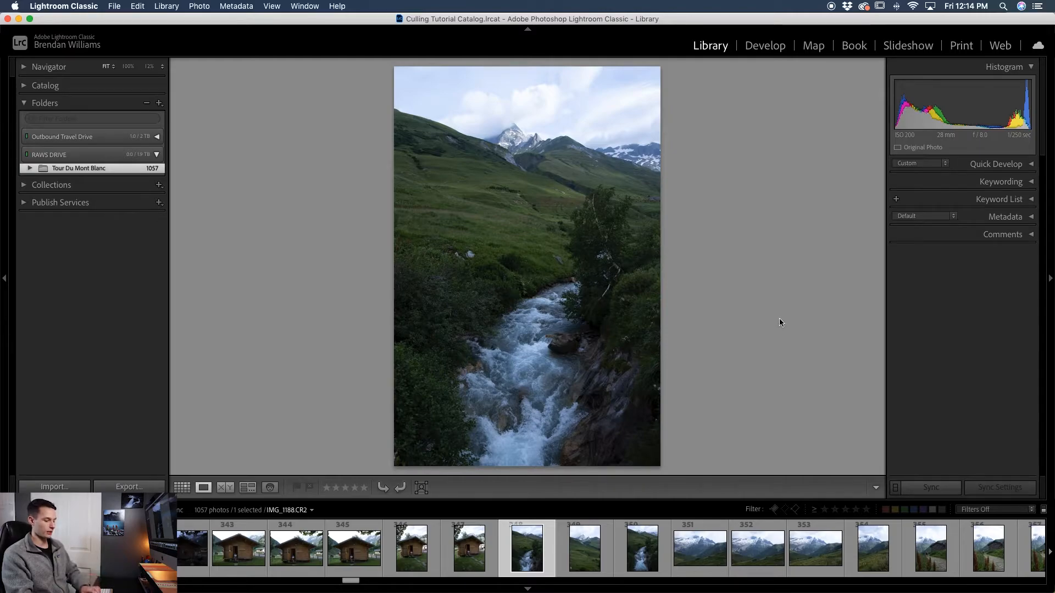
- Flag the river photo and the following three photos as picks
key("p")
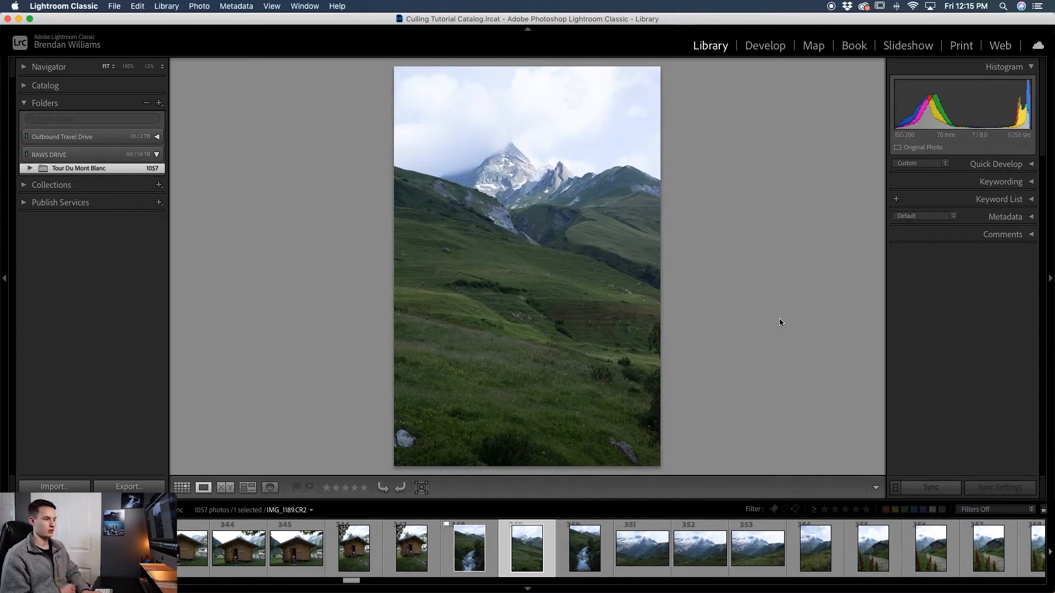
key("p")
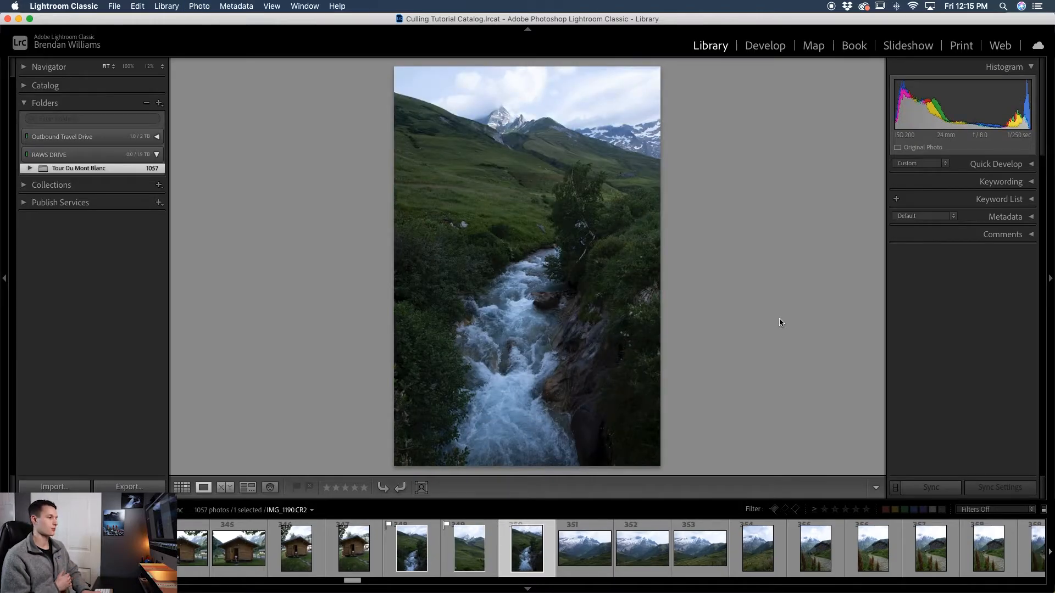
key("p")
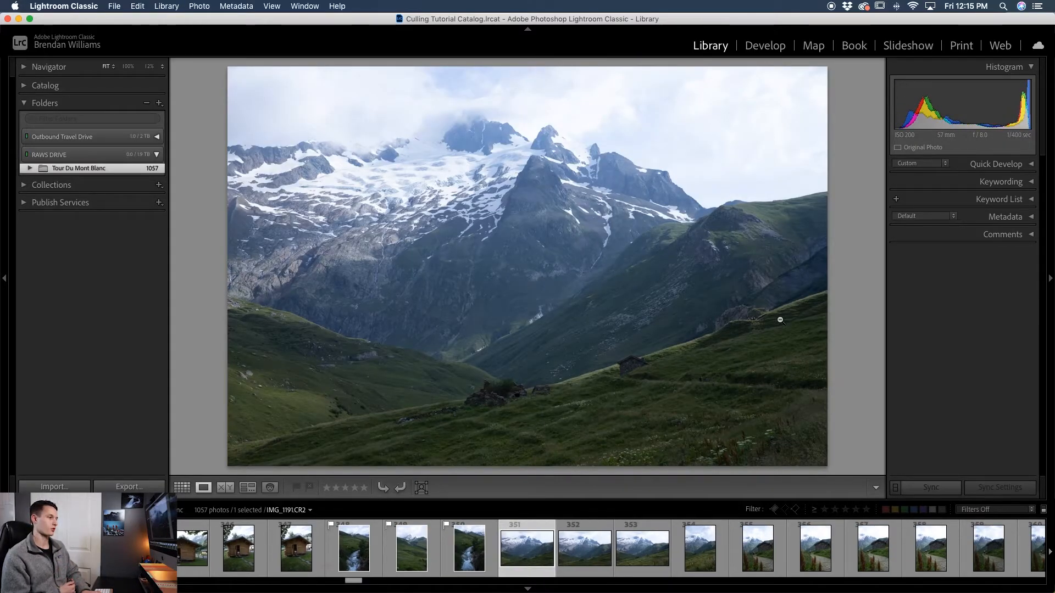
key("p")
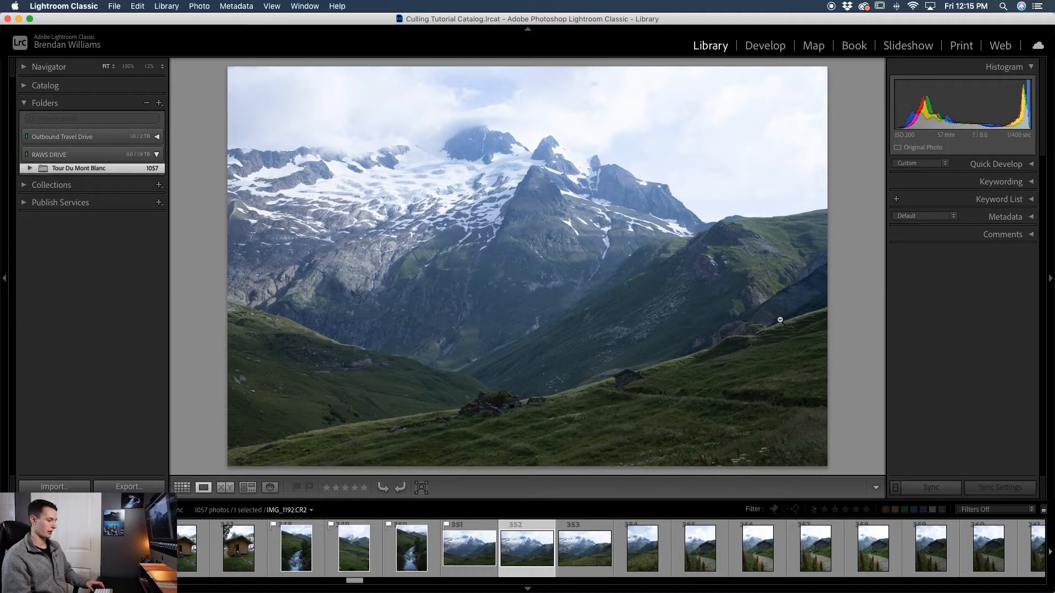
- Mark the next four mountain and hikers photos as rejected
key("x")
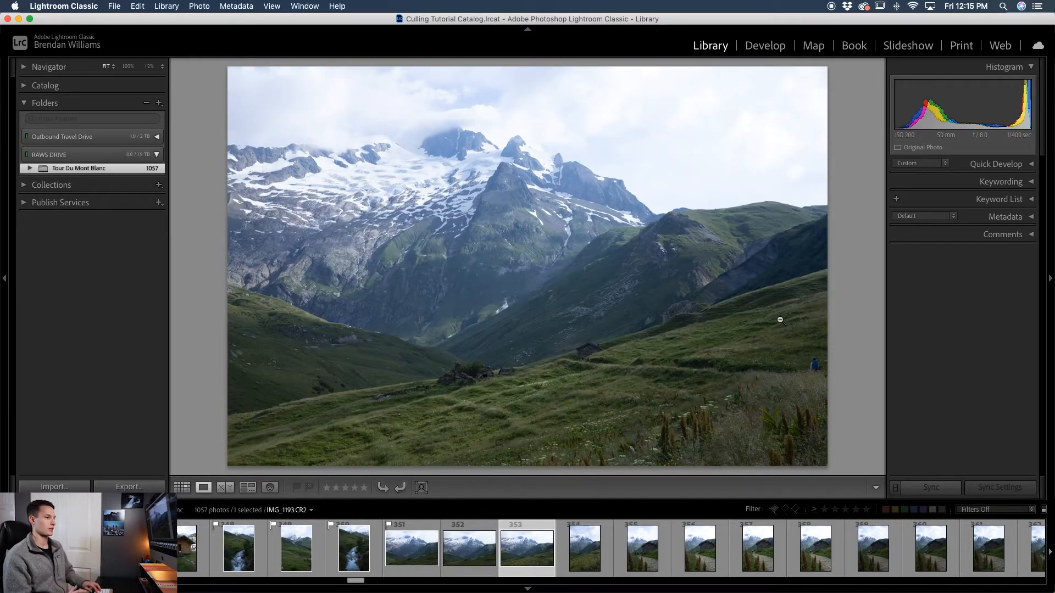
key("x")
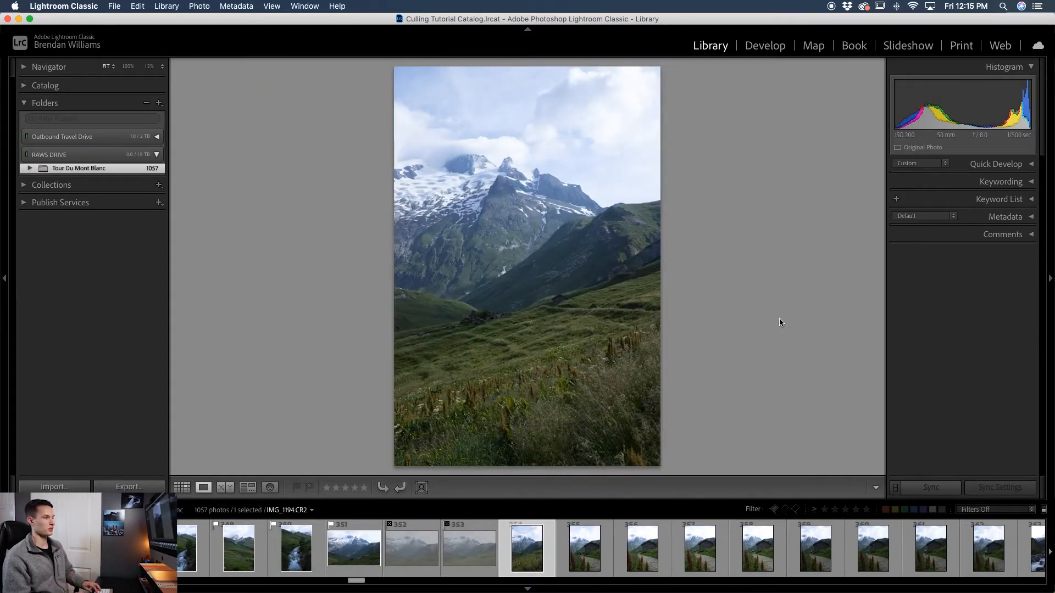
key("x")
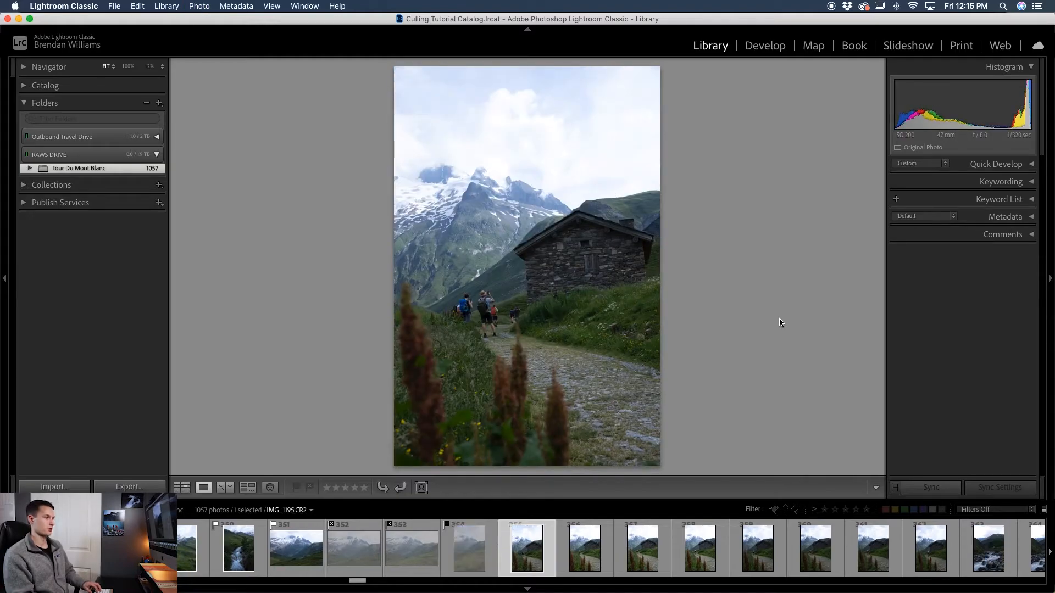
key("x")
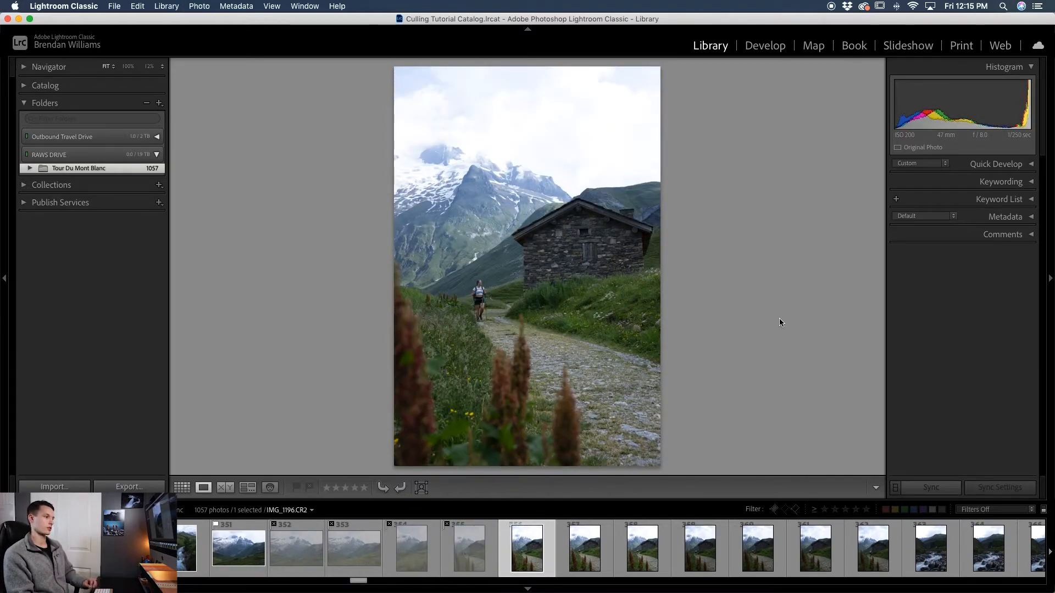
- Flag the next three hikers photos as picks
key("p")
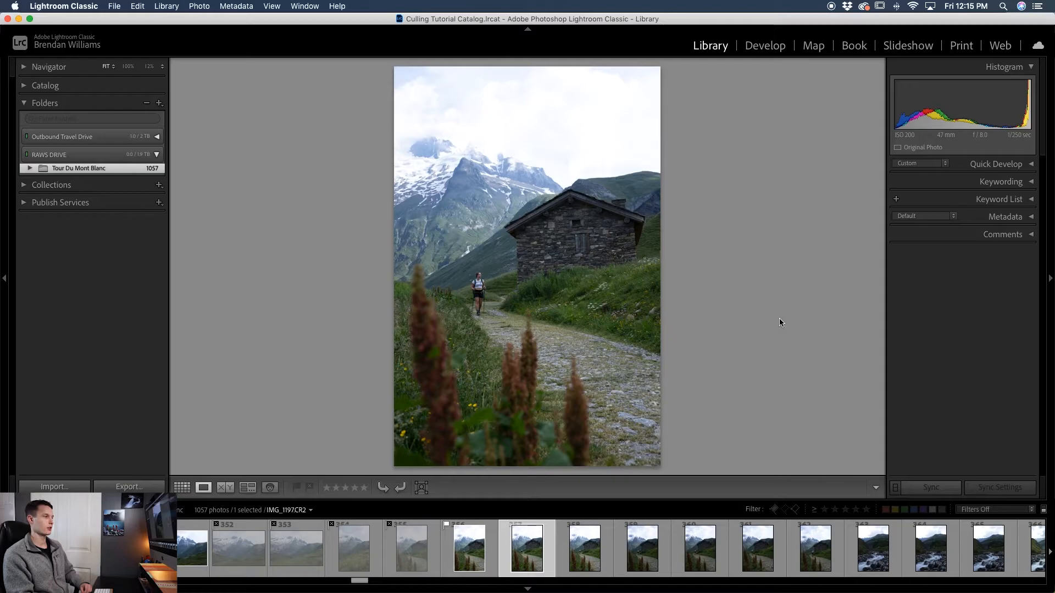
key("p")
key("p")
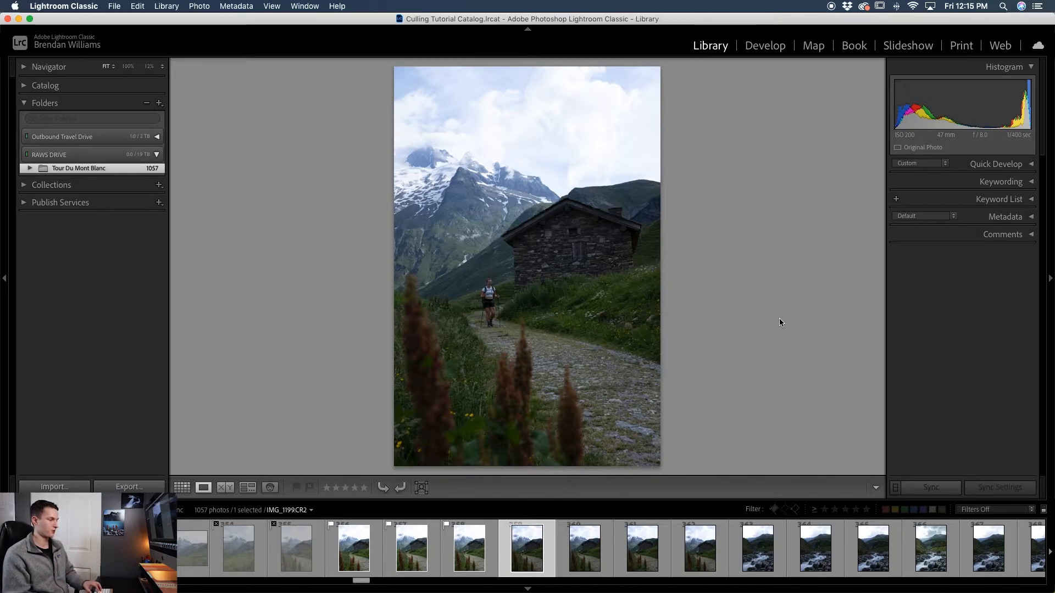
- Reject the following hikers and river photos, skipping one photo along the way
key("x")
key("Right")
key("x")
key("x")
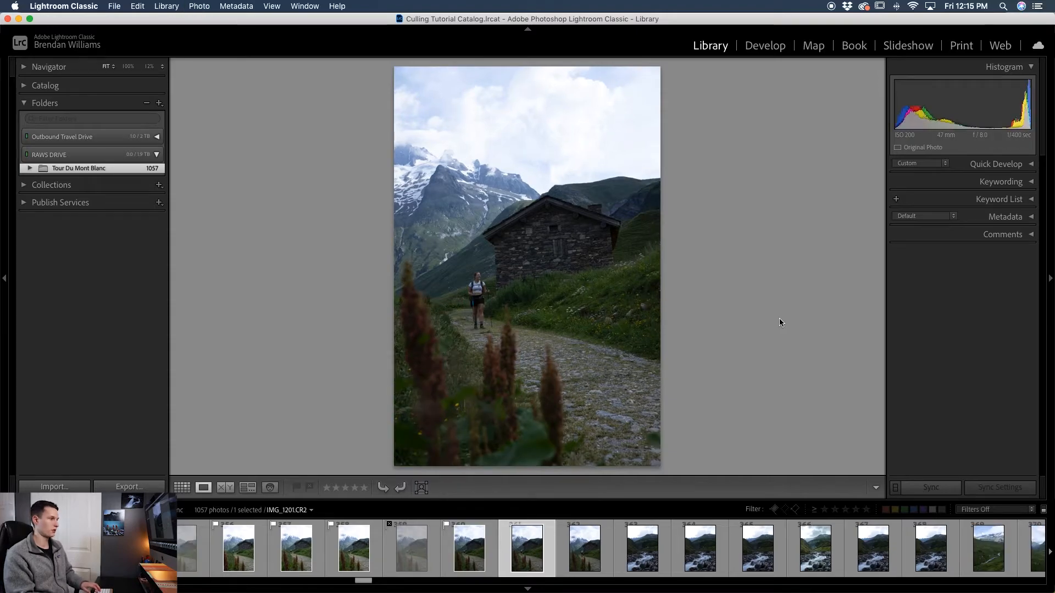
key("x")
key("x")
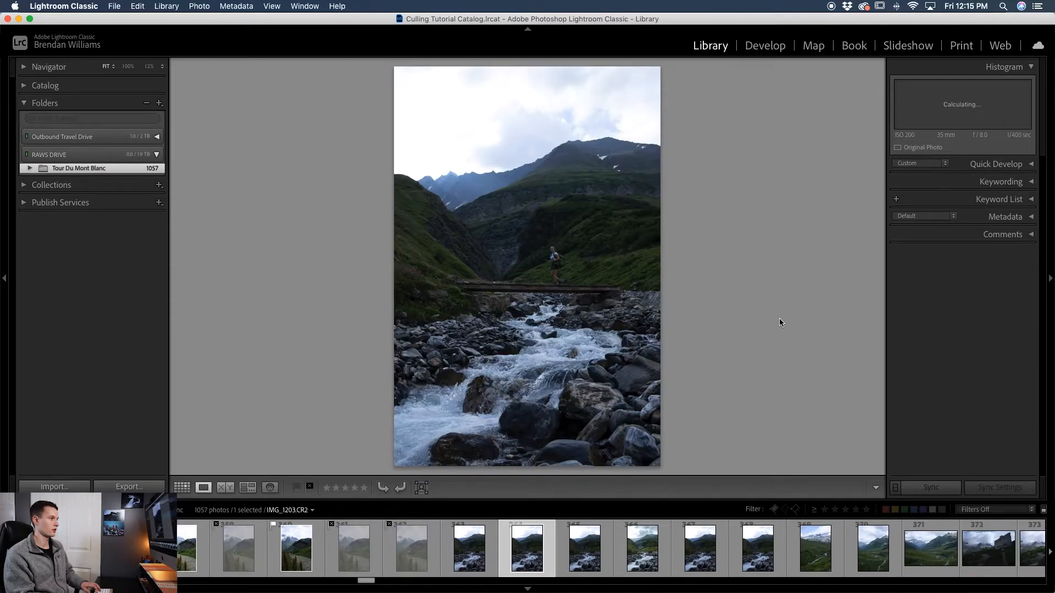
- Flag the next river photos as picks, rejecting one and skipping one before flagging the valley photo
key("p")
key("p")
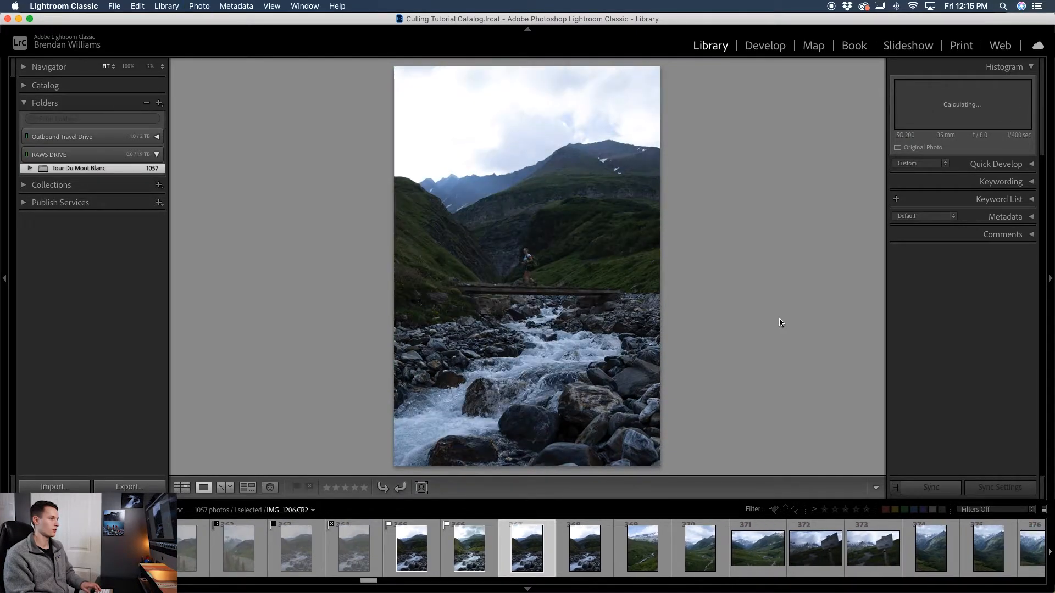
key("x")
key("p")
key("Right")
- Flag or reject the next six photos in turn, starting with the valley and Col de la Seigne signpost shots
key("p")
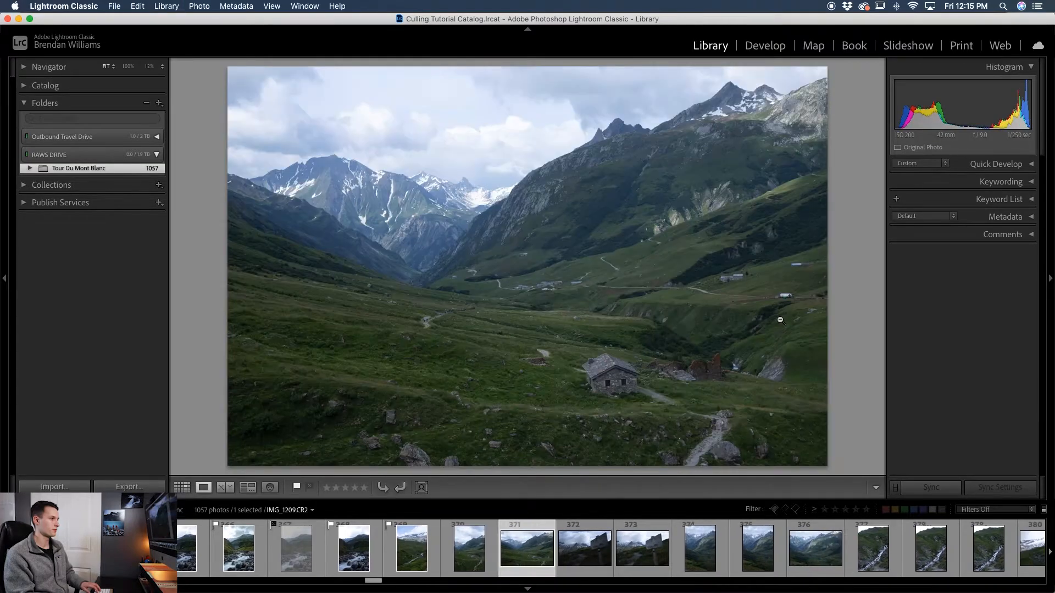
key("p")
key("x")
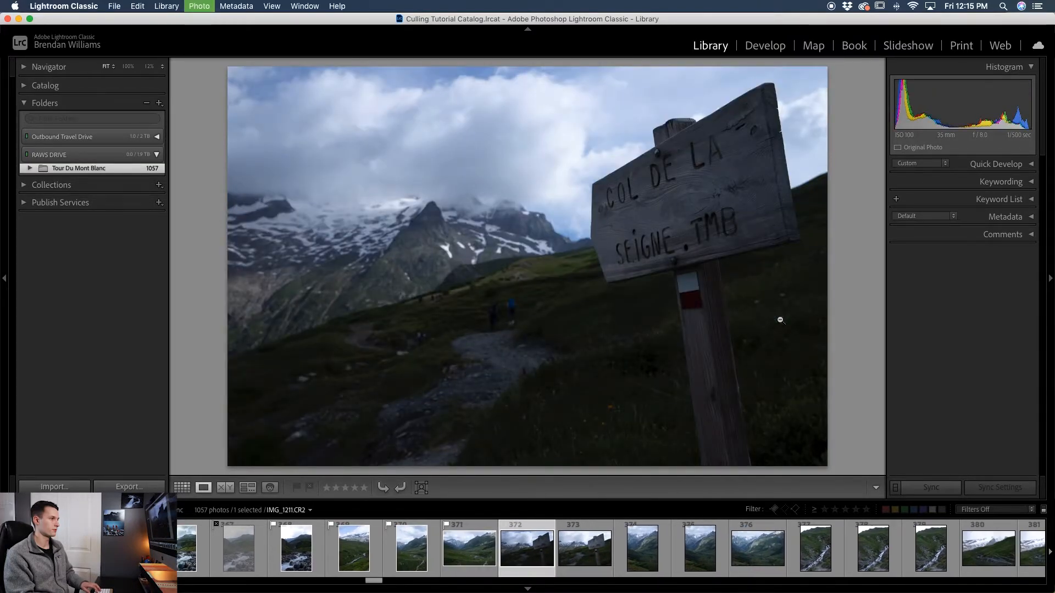
key("p")
key("x")
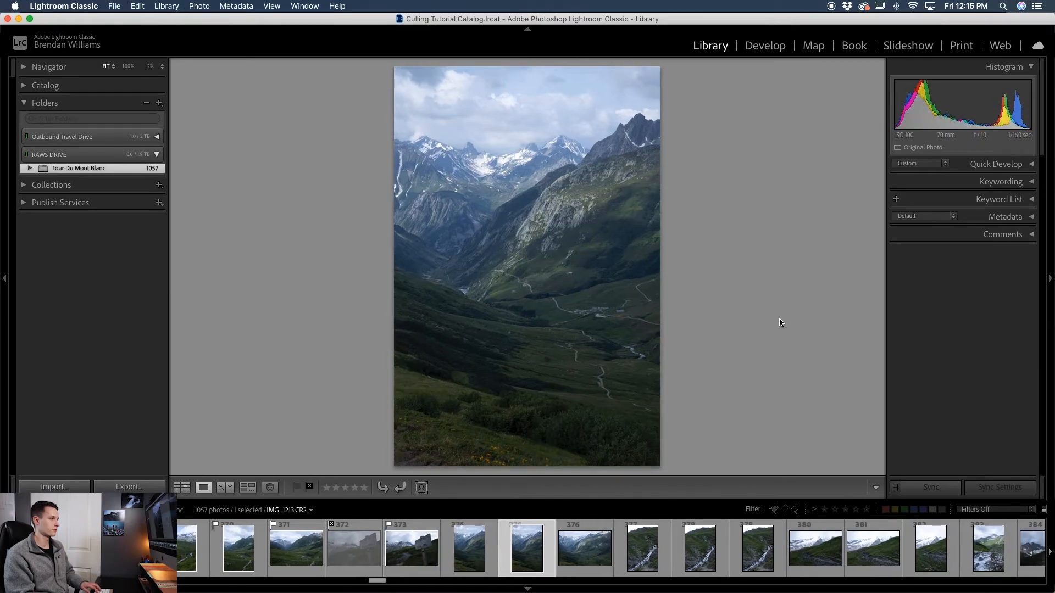
key("x")
key("p")
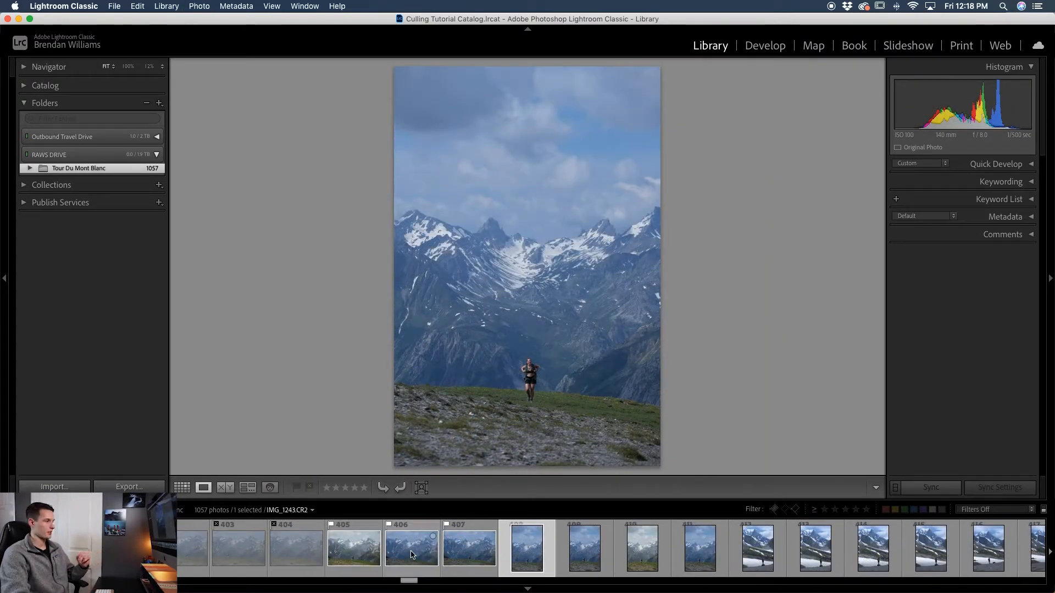
- Filter the library grid to show only pick-flagged photos
scroll(413, 554, "up", 5)
scroll(412, 554, "up", 6)
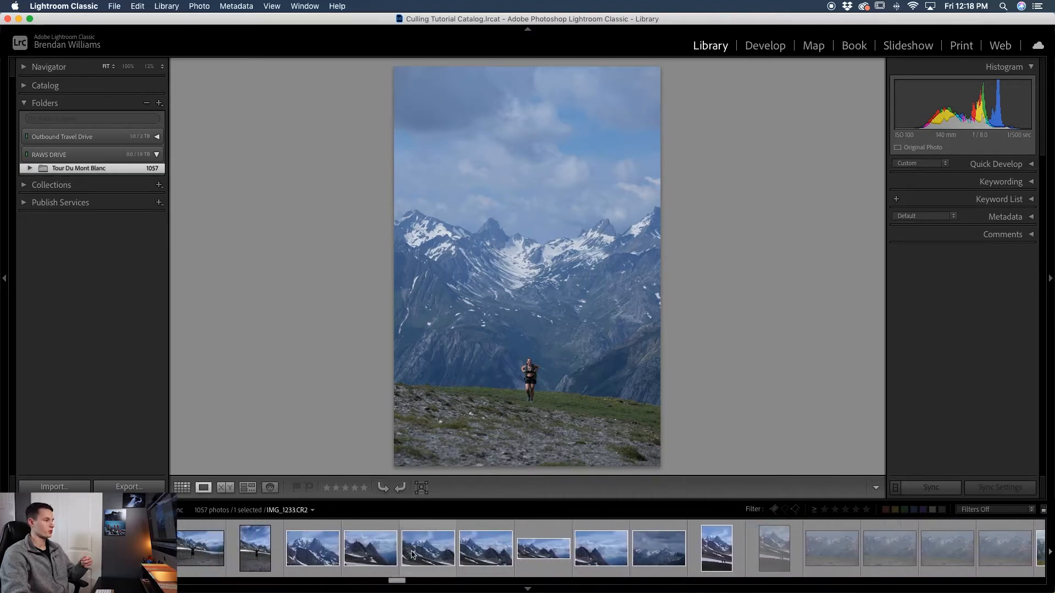
scroll(414, 554, "up", 6)
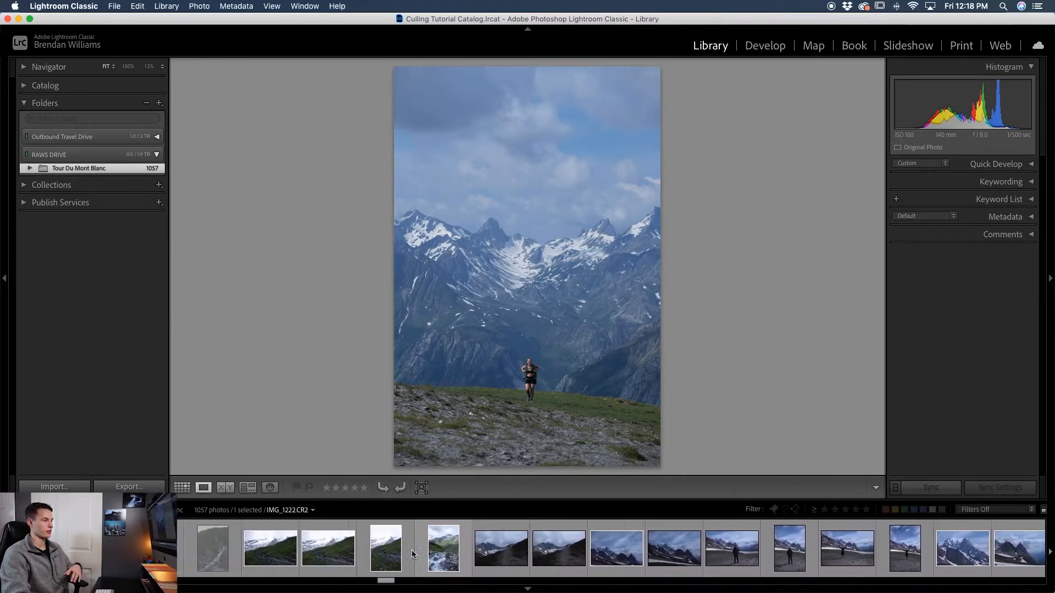
scroll(413, 555, "up", 2)
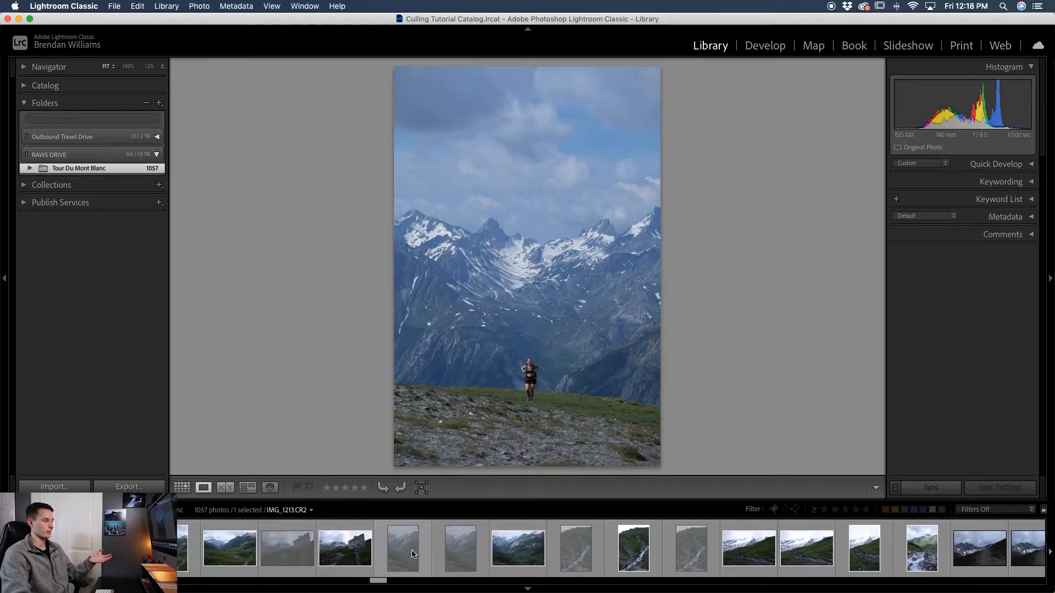
left_click(182, 488)
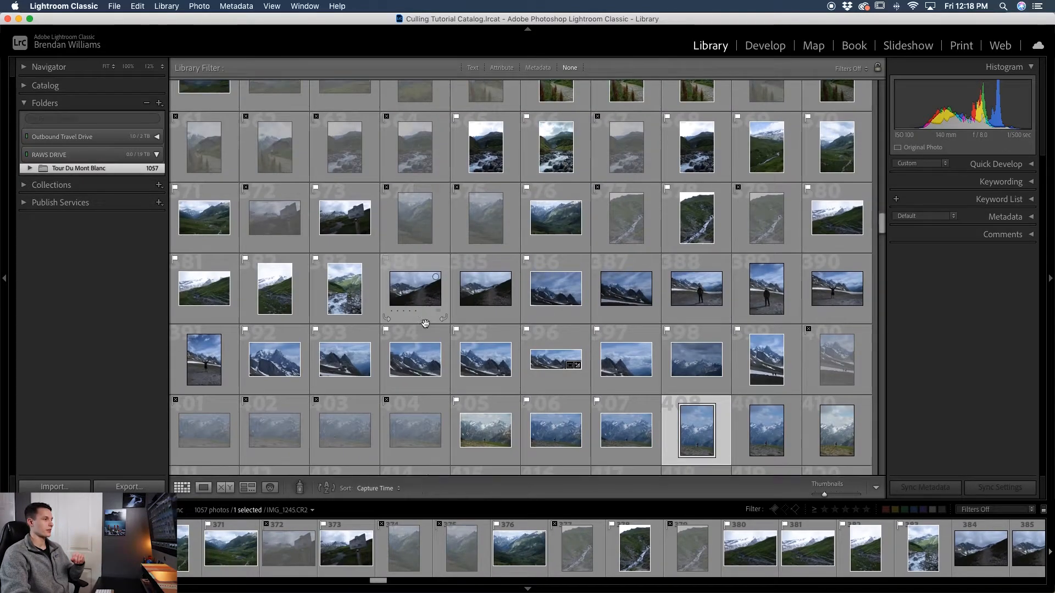
scroll(427, 327, "up", 1)
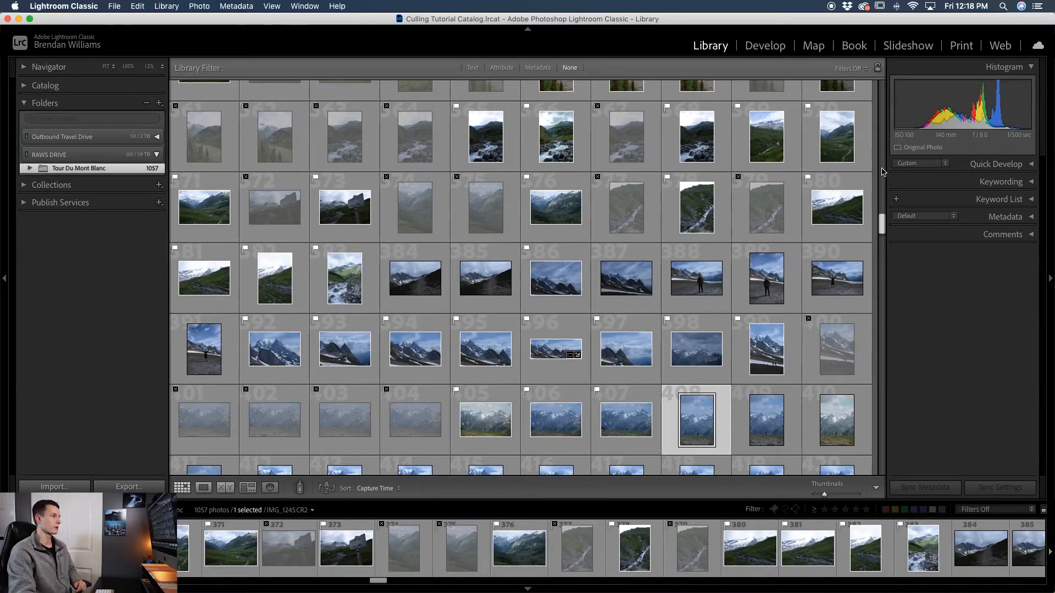
left_click(501, 67)
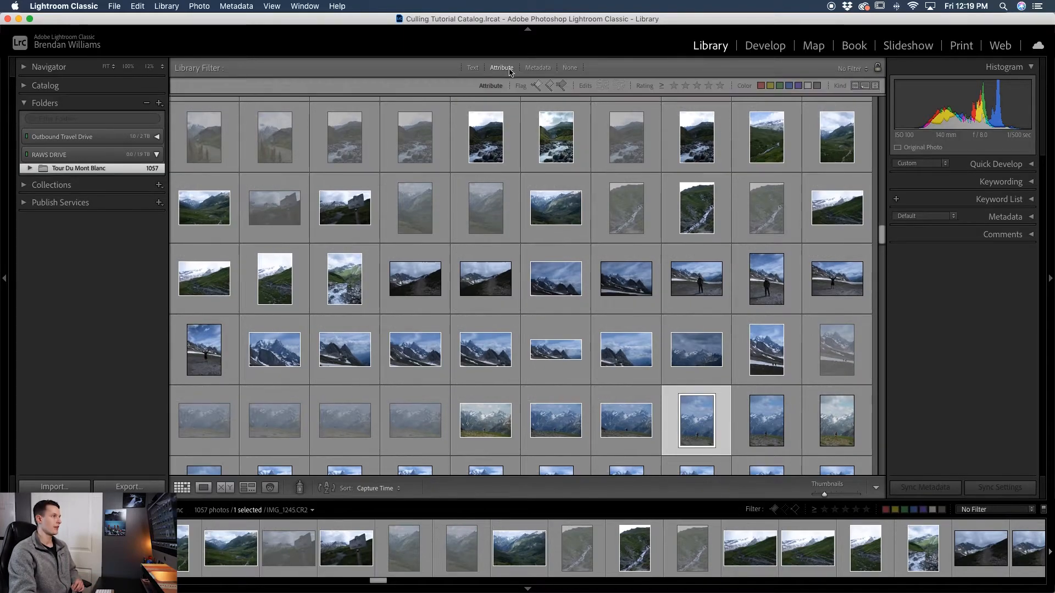
left_click(536, 85)
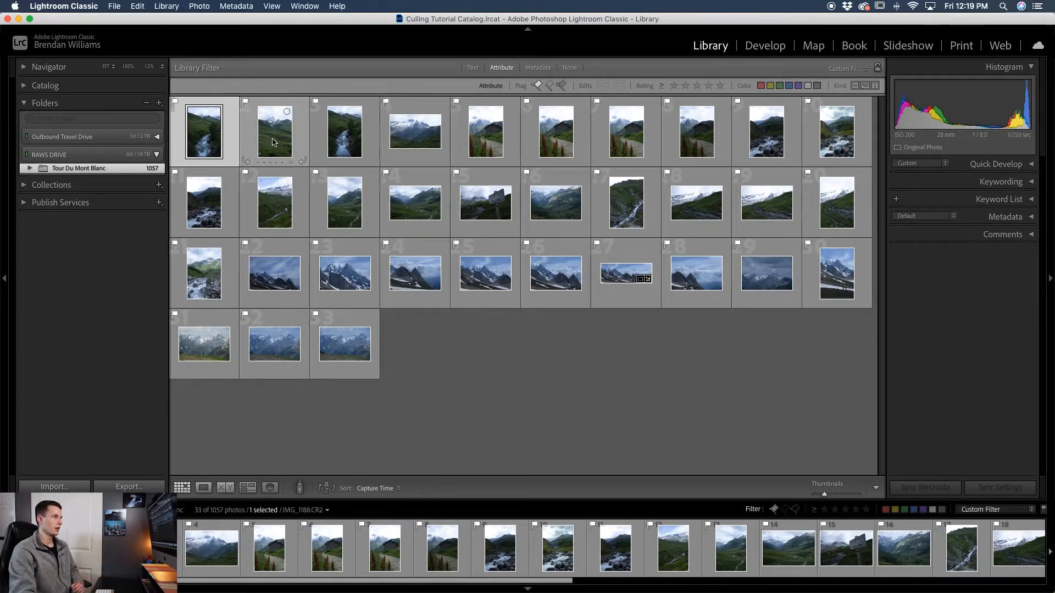
- Review the flagged picks one by one in loupe view
left_click(204, 488)
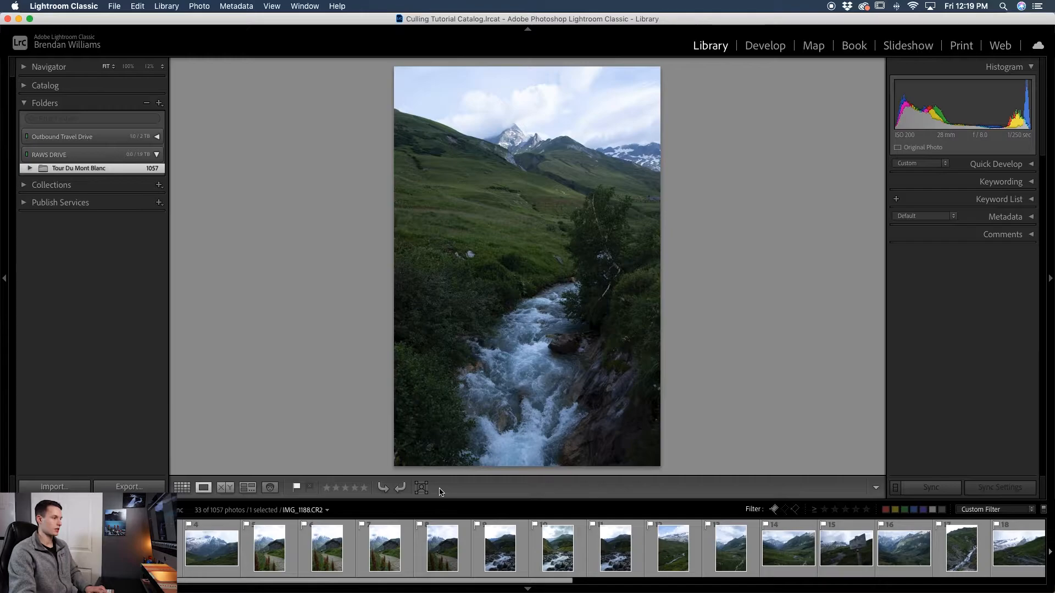
key("t")
key("t")
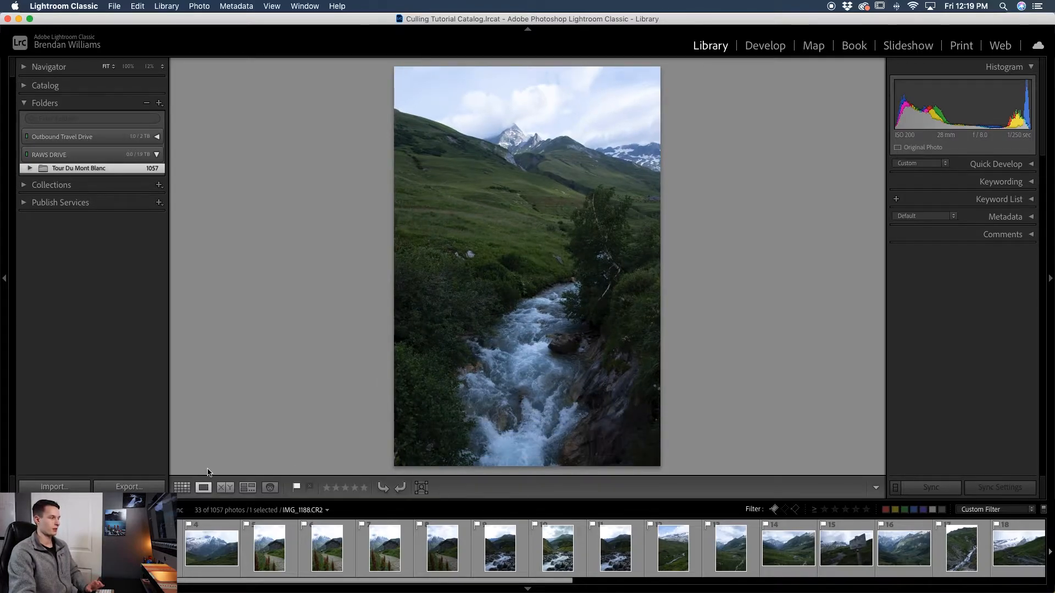
key("Right")
key("Right")
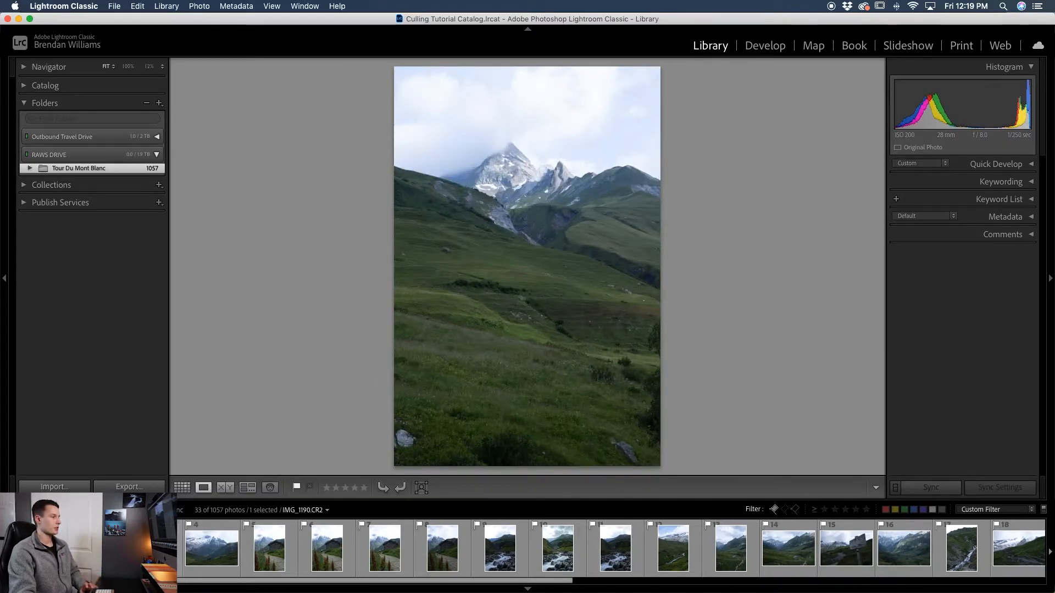
key("Right")
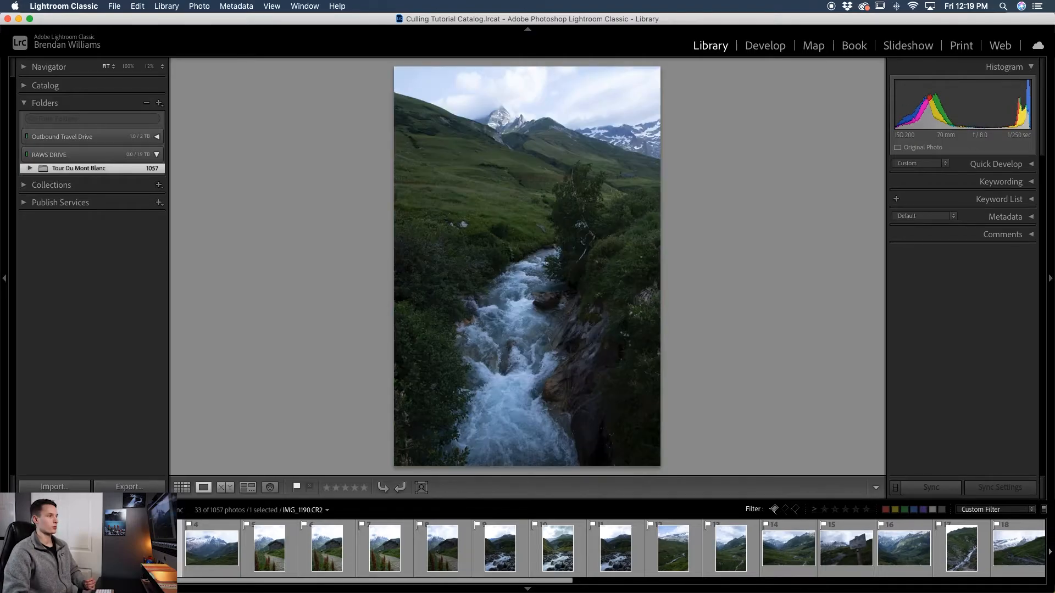
key("Right")
key("Right")
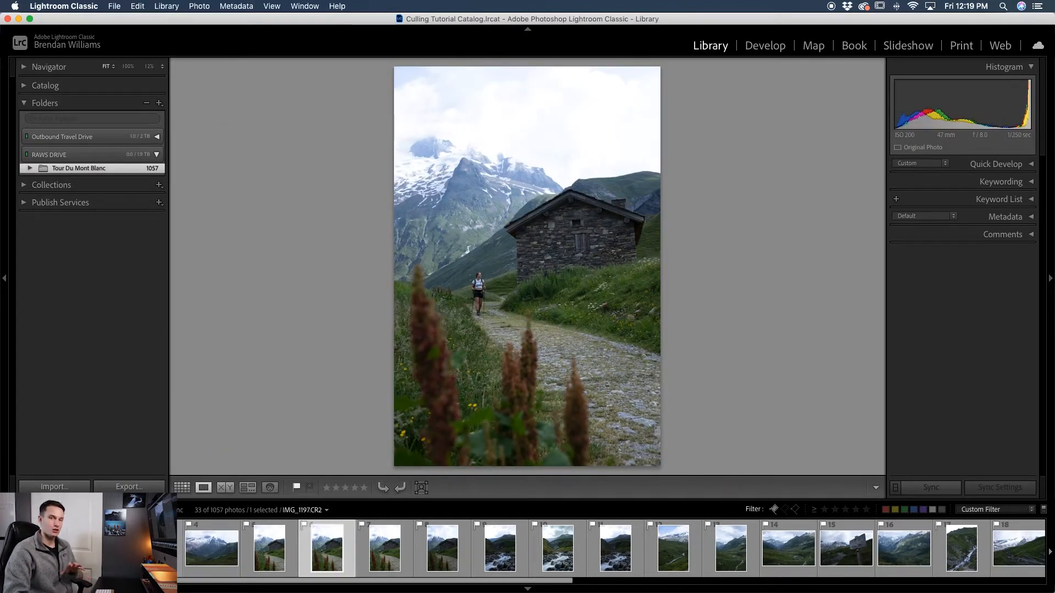
key("Right")
key("Right")
key("Right")
key("Right")
key("Right")
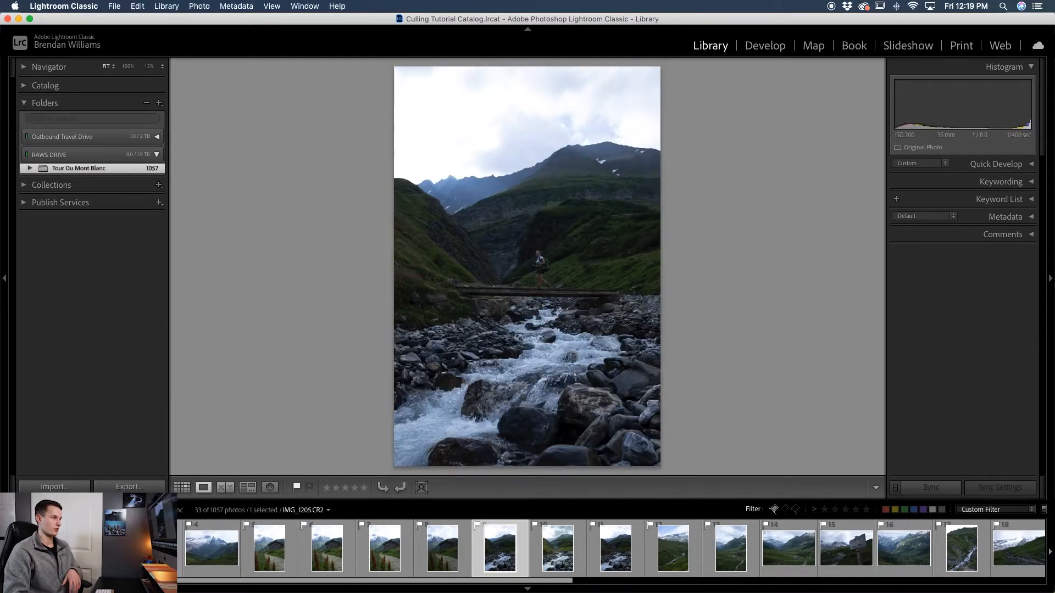
key("Right")
key("Right")
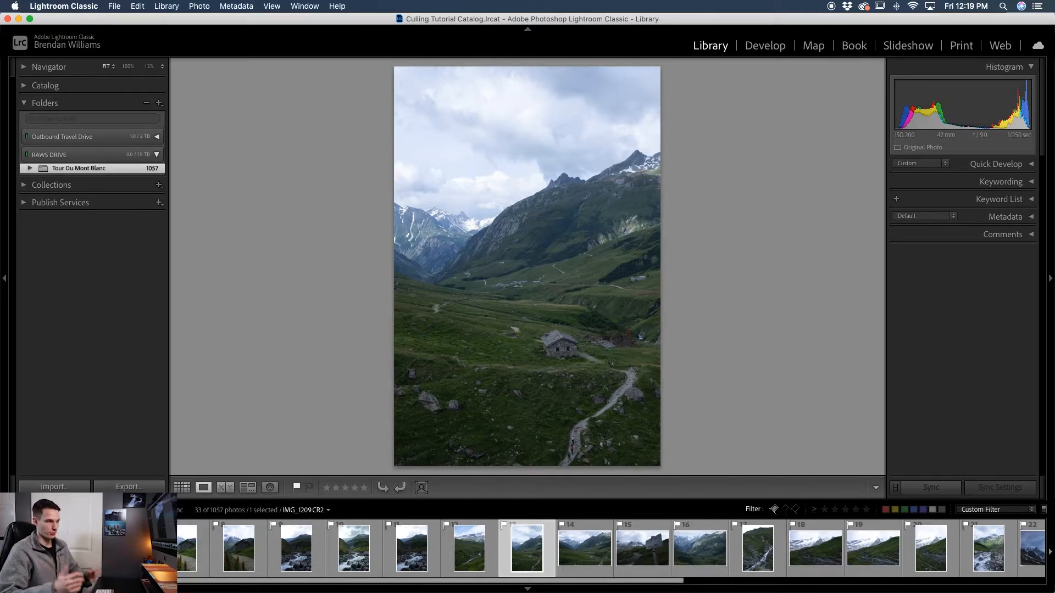
key("Right")
key("Right")
key("Right")
key("Right")
key("Right")
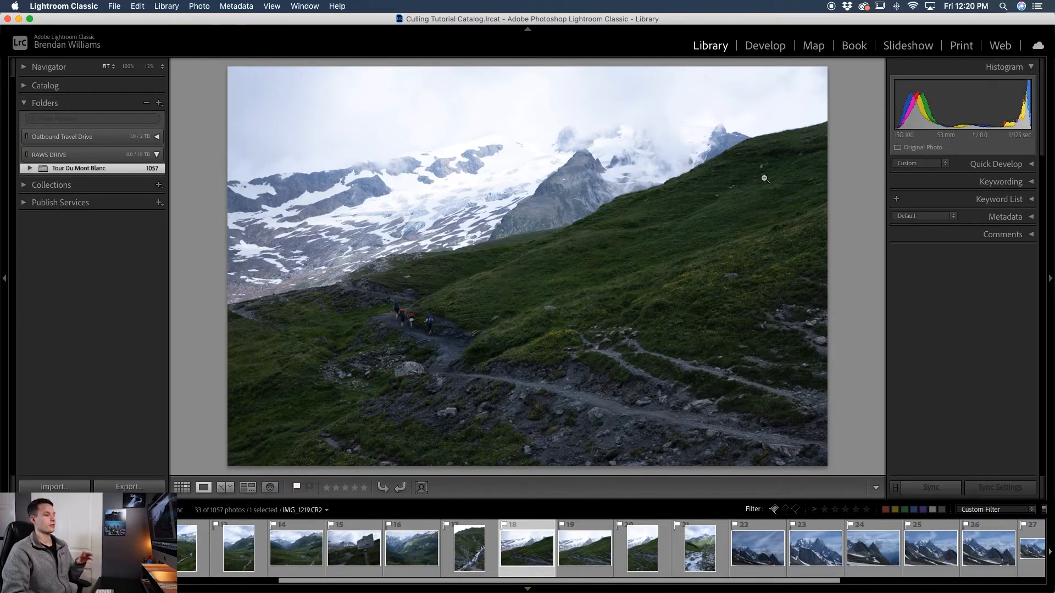
key("Right")
key("Right")
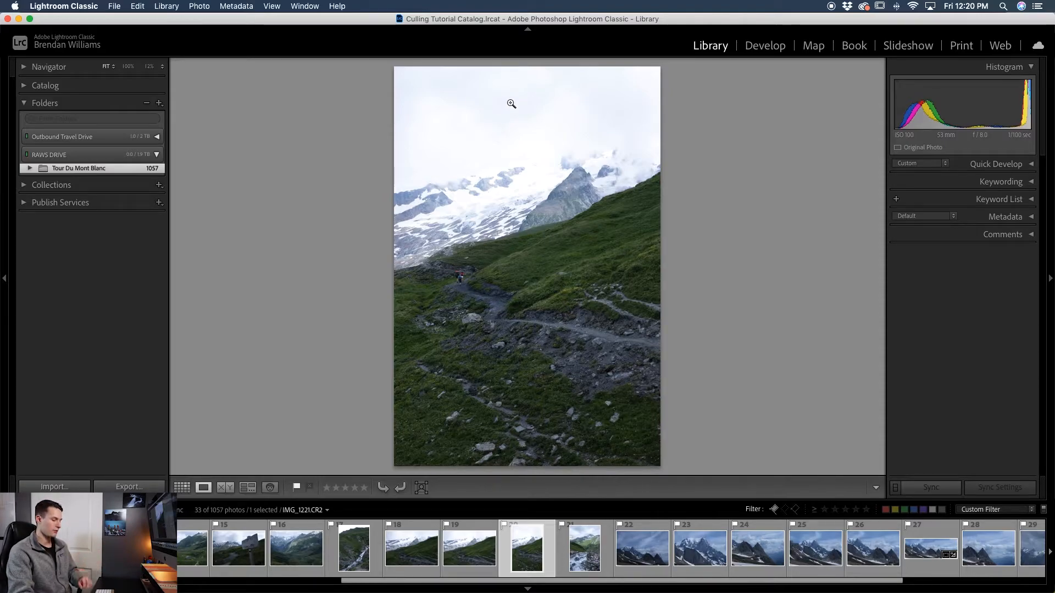
- Give the snowy trail photo a green colour label
right_click(545, 556)
mouse_move(595, 394)
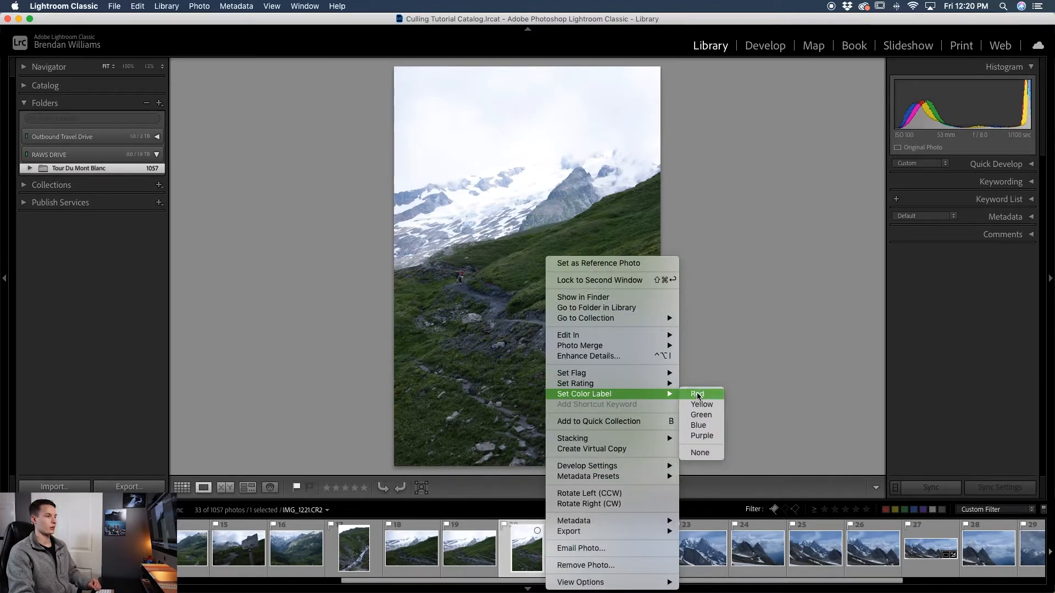
left_click(711, 416)
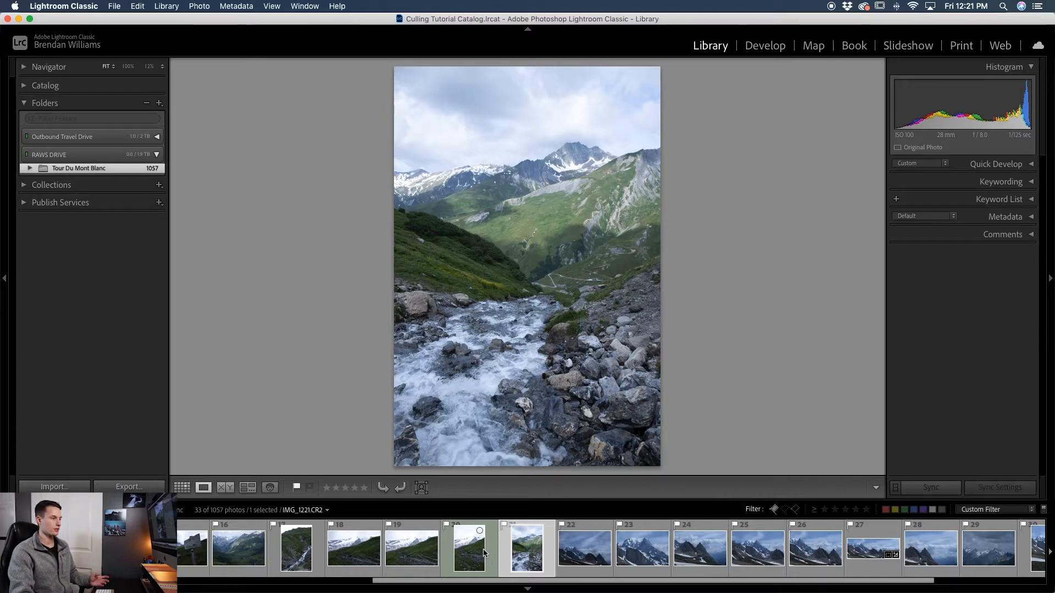
- Select all the flagged river and valley photos and rate them one star
scroll(492, 555, "up", 5)
scroll(484, 554, "up", 3)
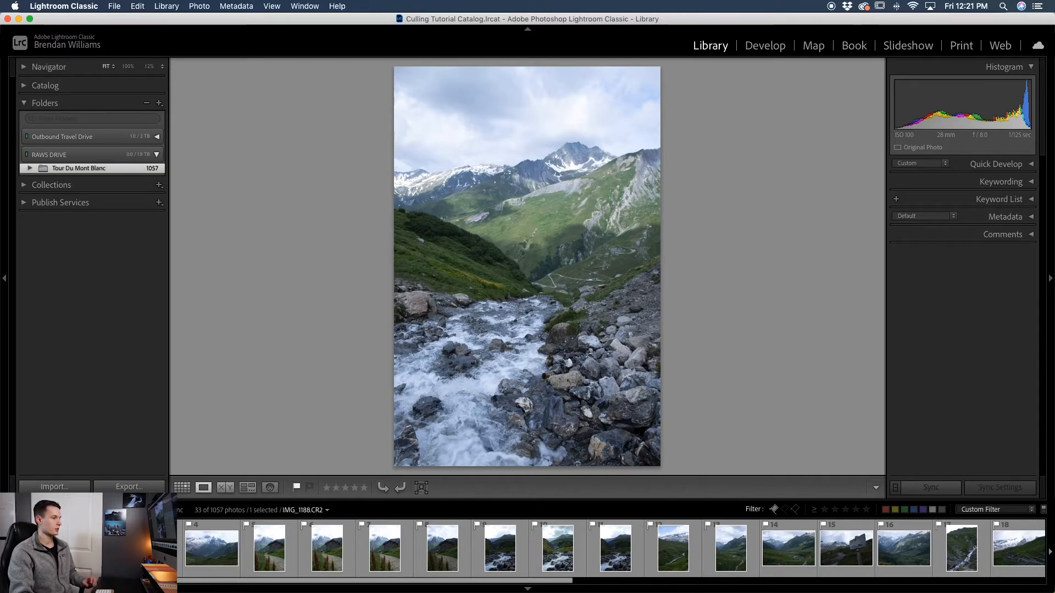
left_click(39, 550, "shift")
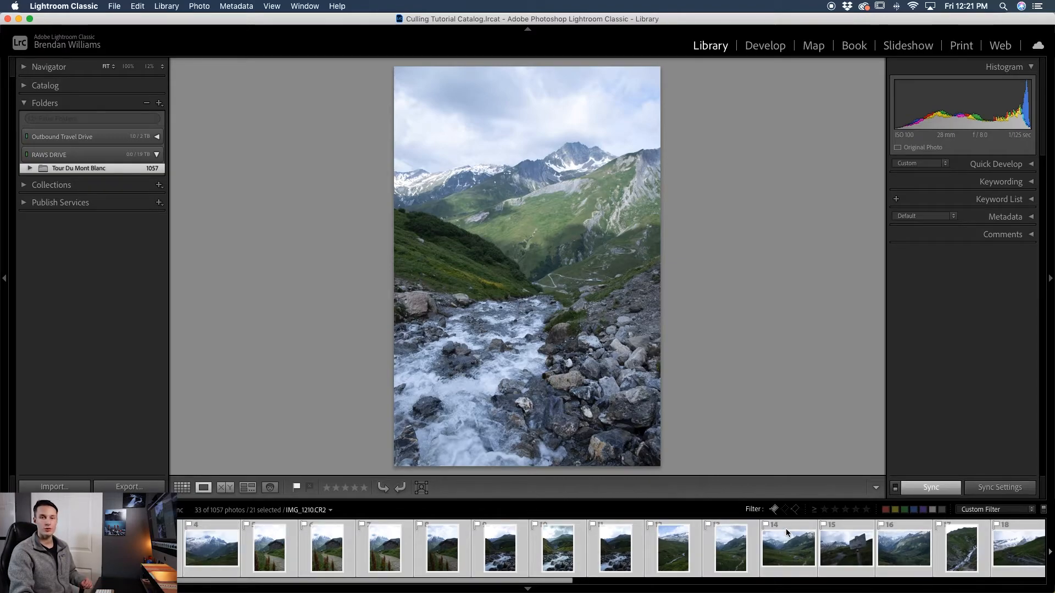
left_click(577, 536)
right_click(578, 545)
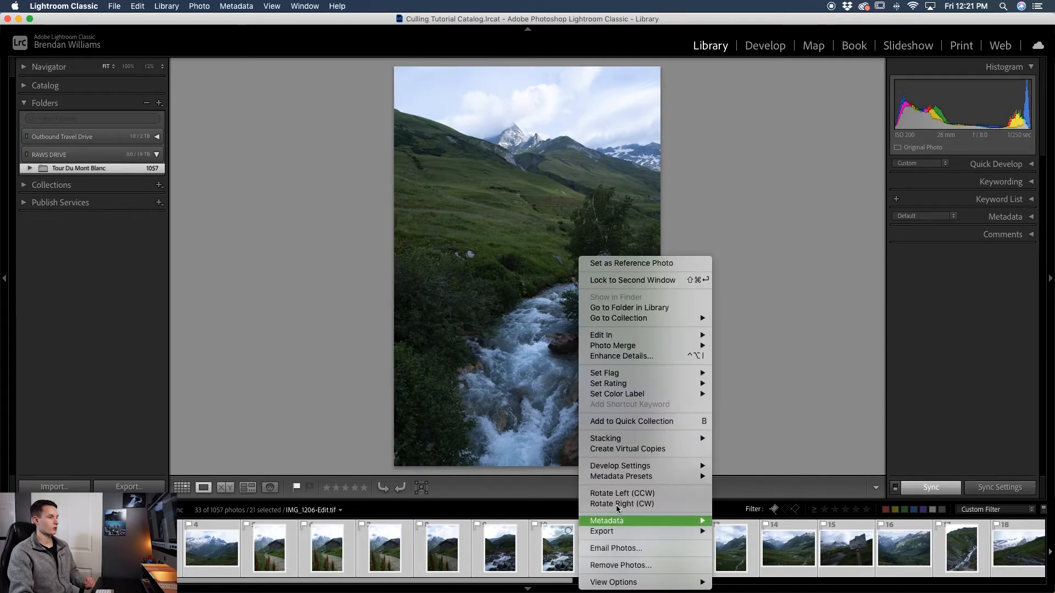
mouse_move(629, 385)
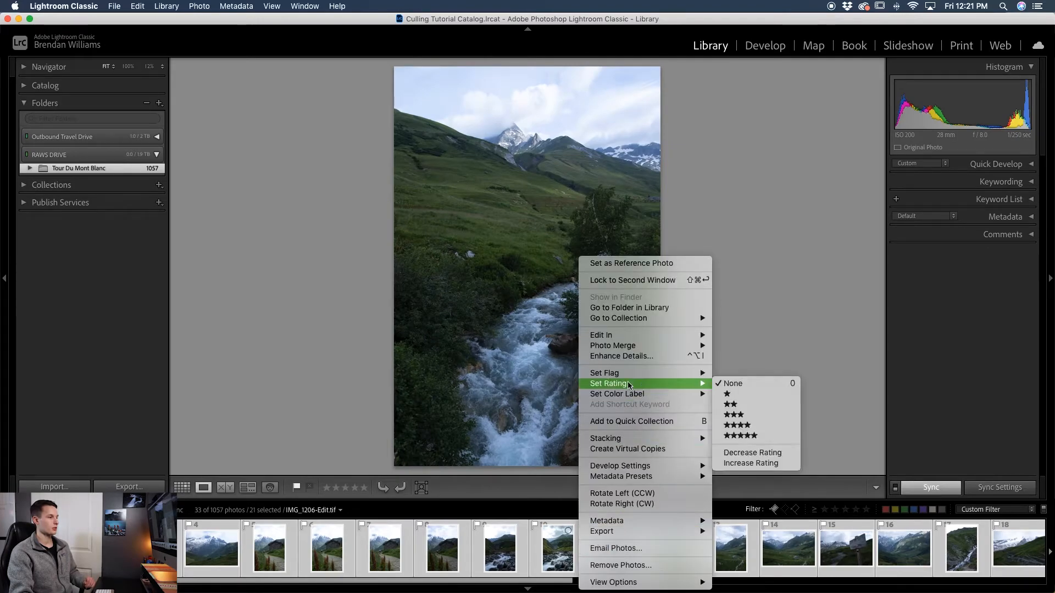
left_click(750, 394)
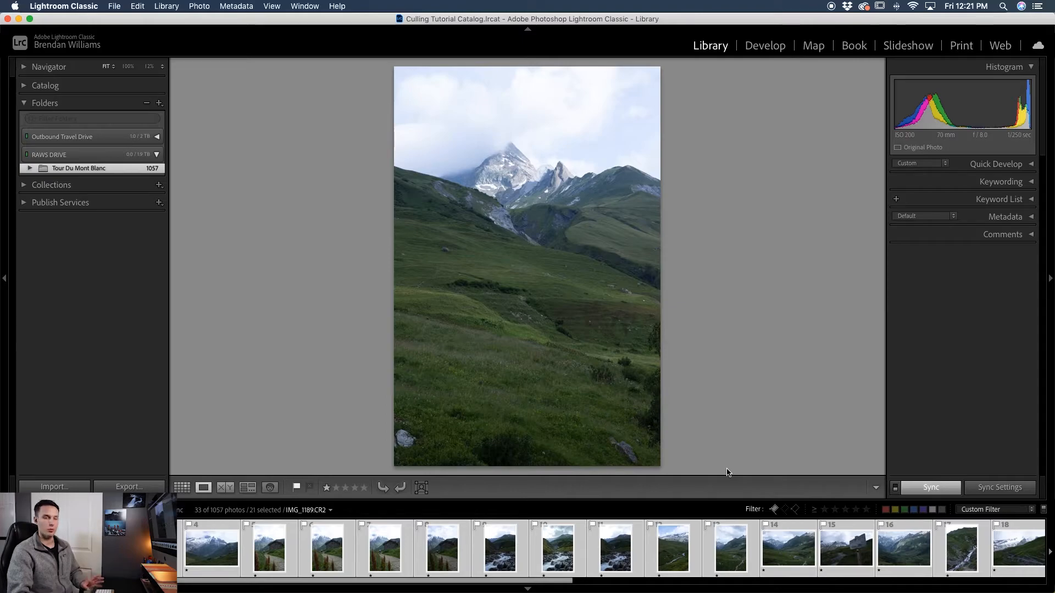
- Set the rating filter to 'Rating is equal to' and toggle between one-star and unrated flagged photos
scroll(772, 561, "down", 4)
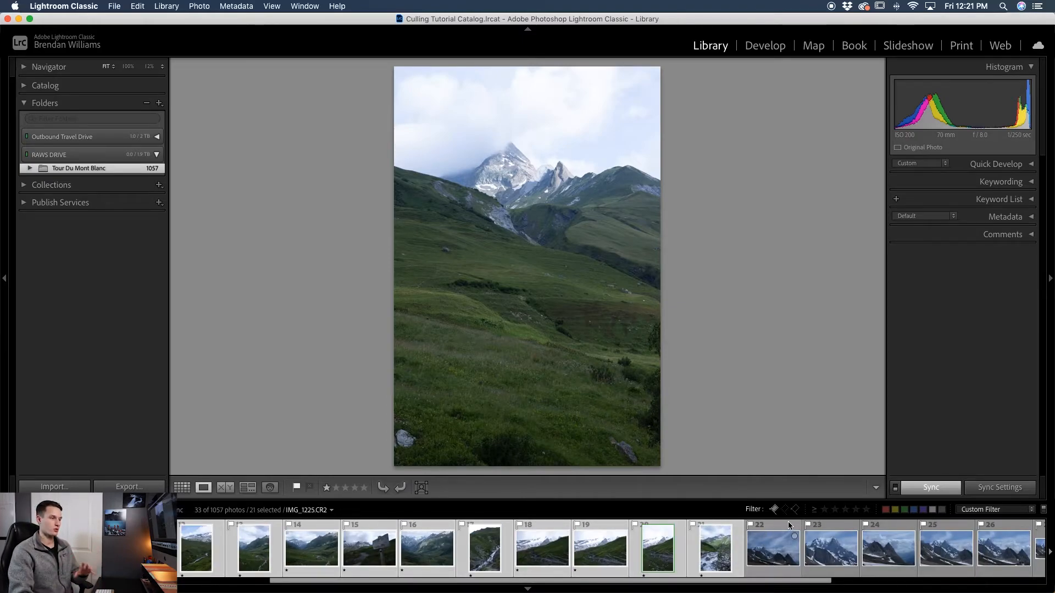
left_click(815, 509)
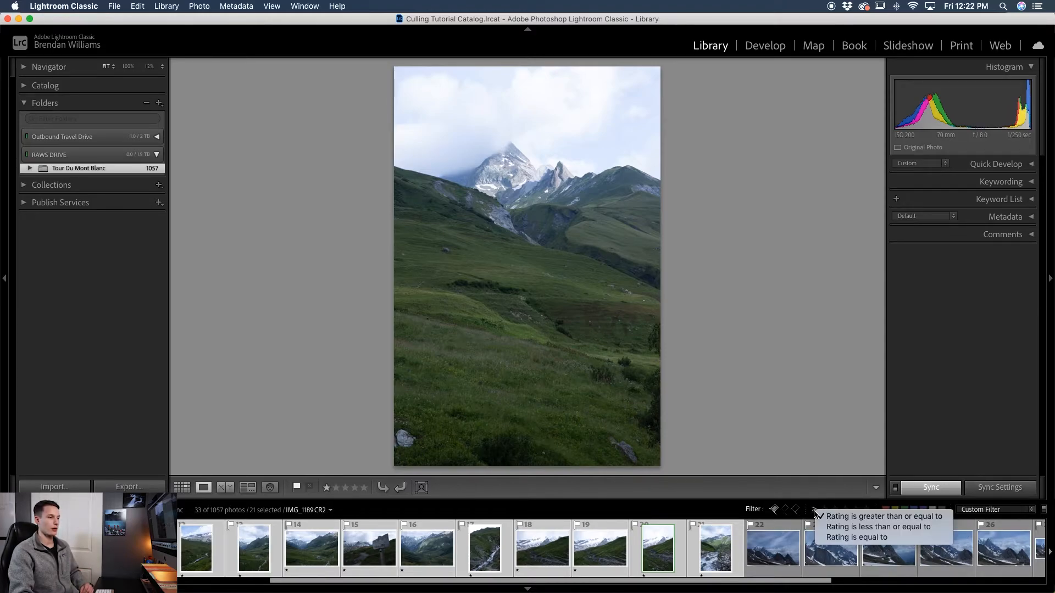
left_click(836, 537)
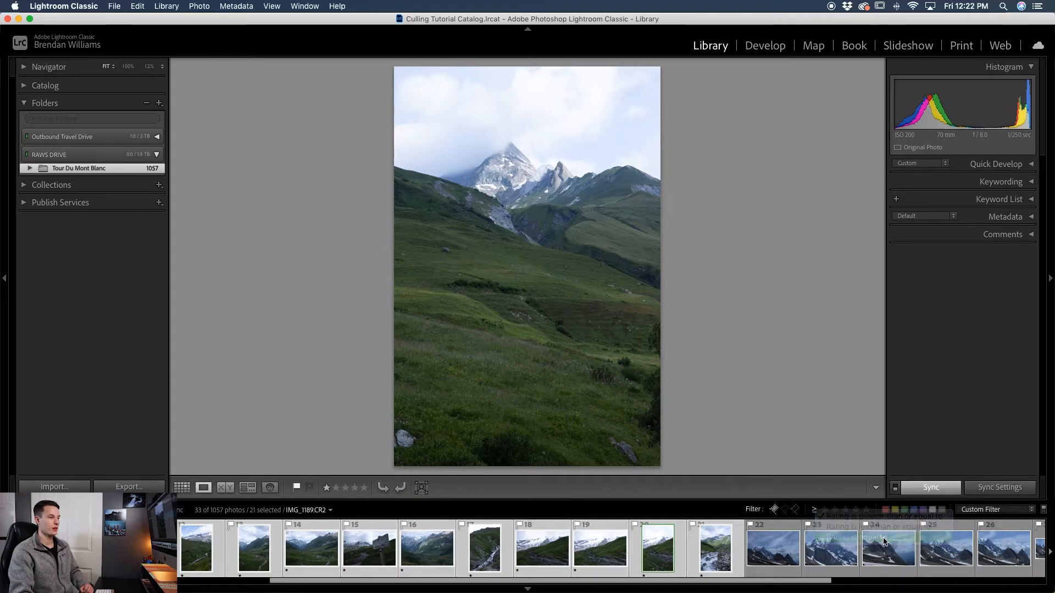
left_click(835, 510)
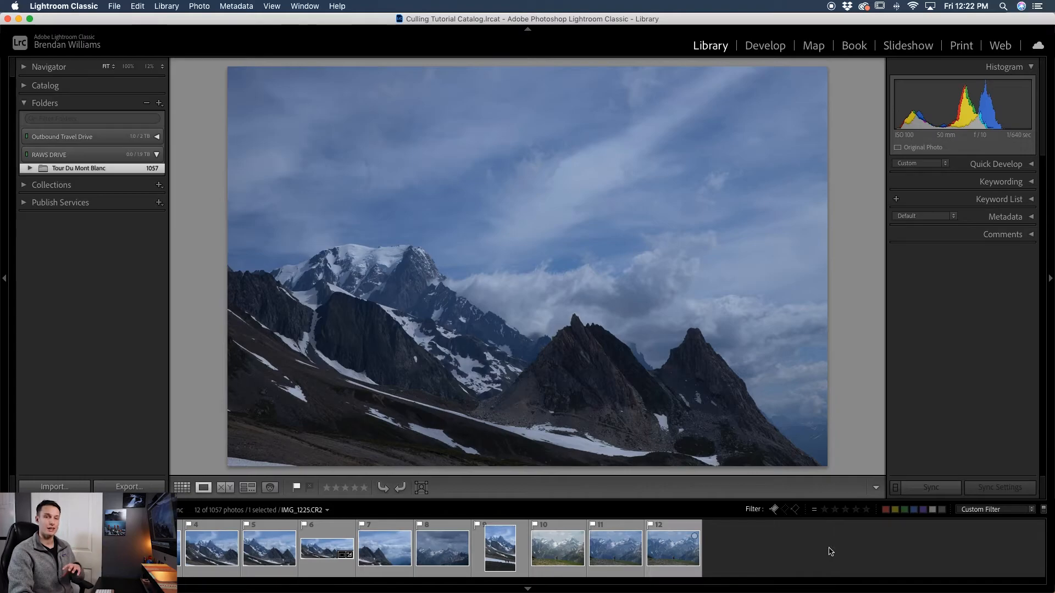
left_click(824, 509)
scroll(683, 554, "right", 4)
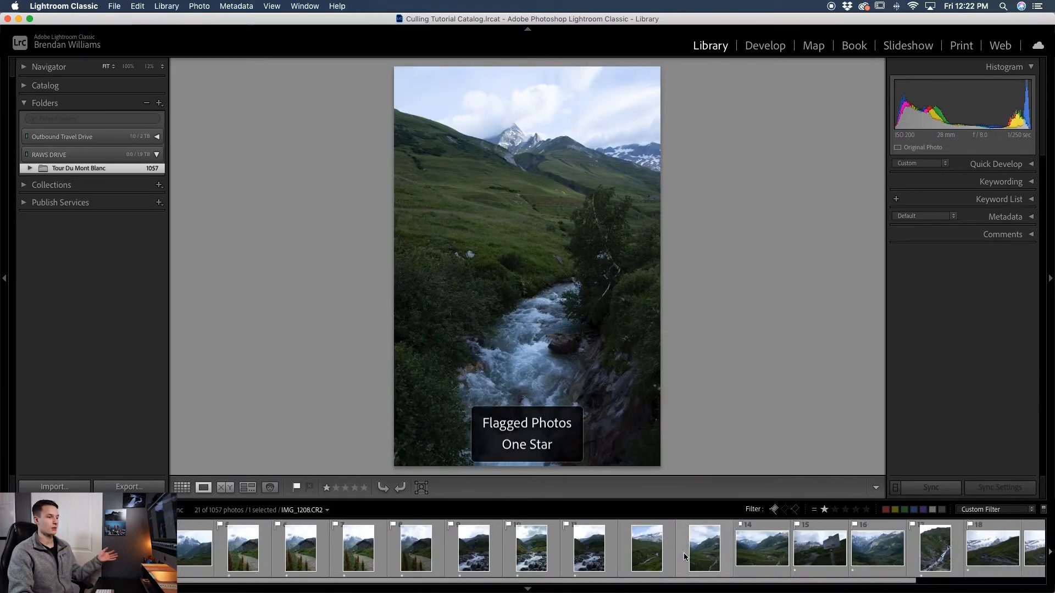
scroll(683, 554, "left", 2)
left_click(835, 512)
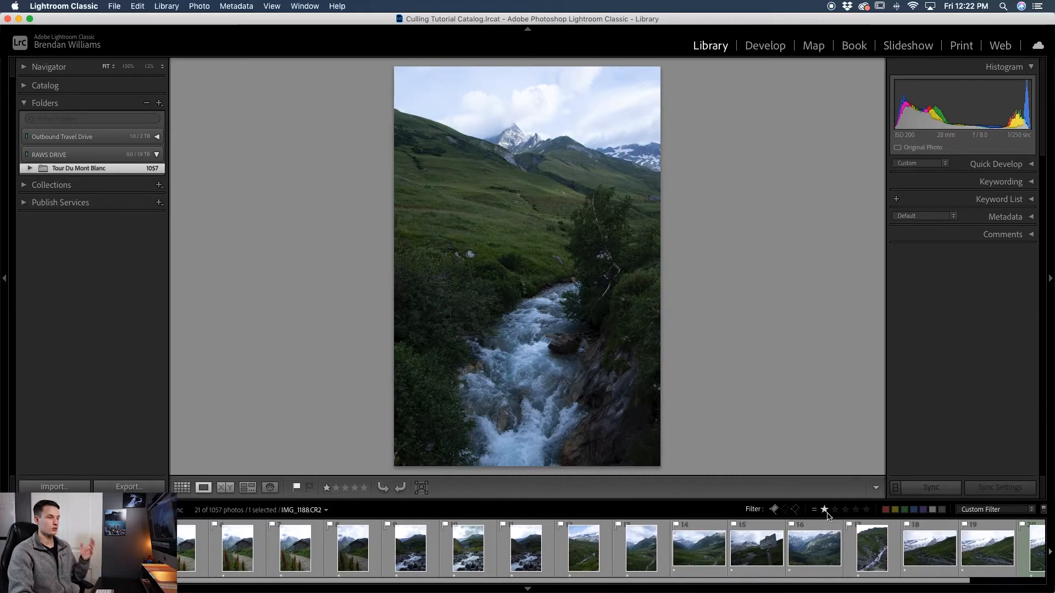
left_click(824, 509)
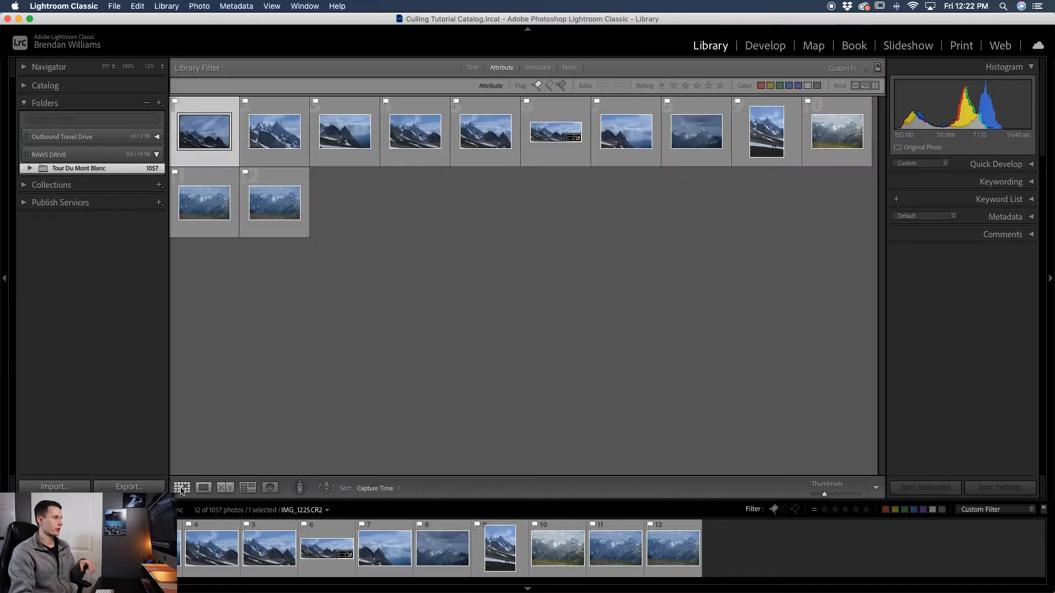
- Turn off the pick-flag filter in grid view, keeping only the rating filter
left_click(182, 487)
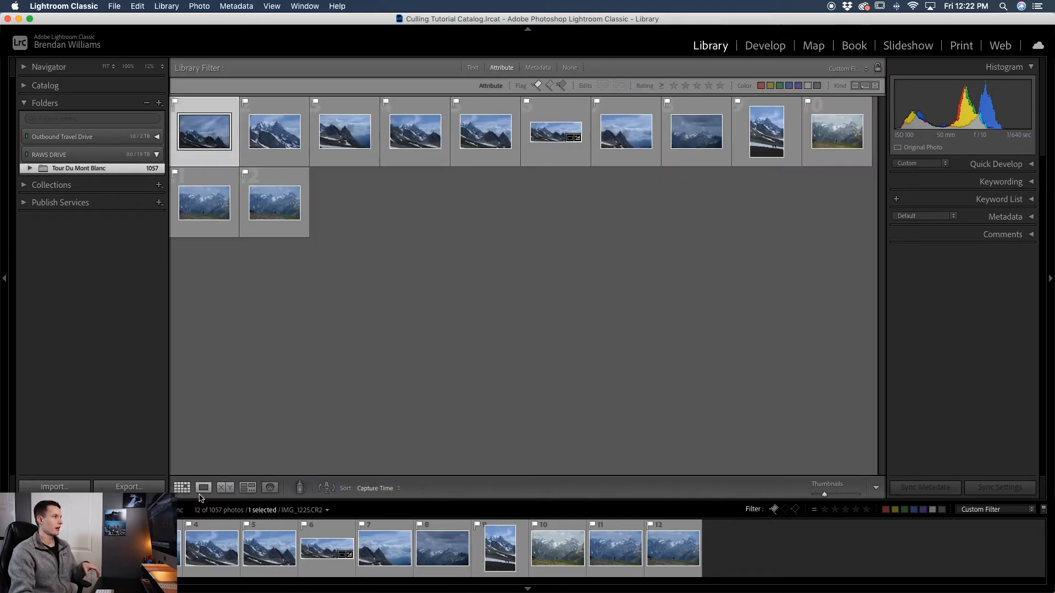
left_click(536, 85)
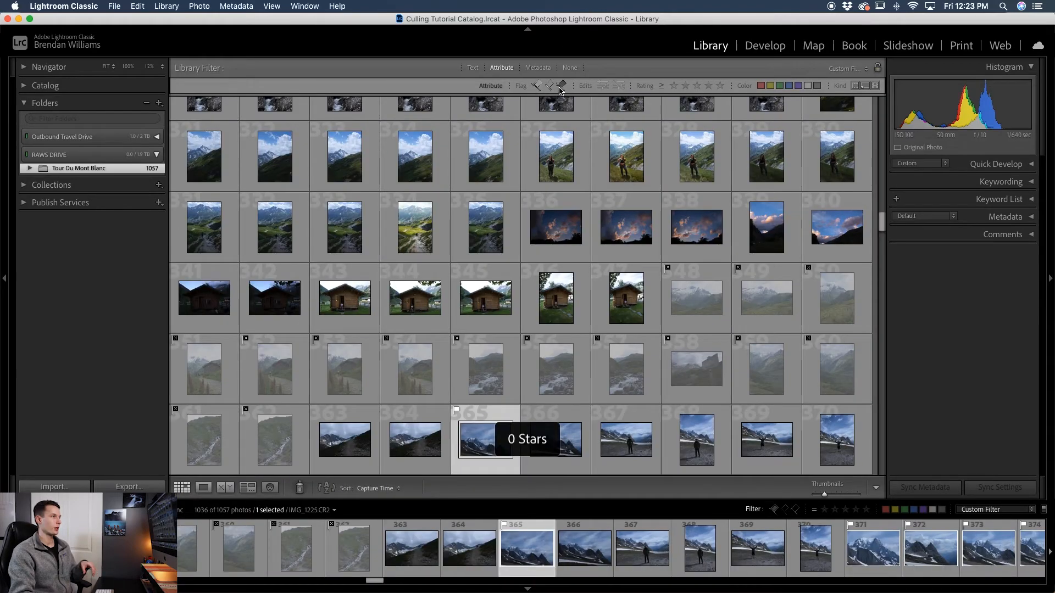
- Filter the library to show only rejected photos and review them one at a time in loupe view before returning to the grid
left_click(561, 85)
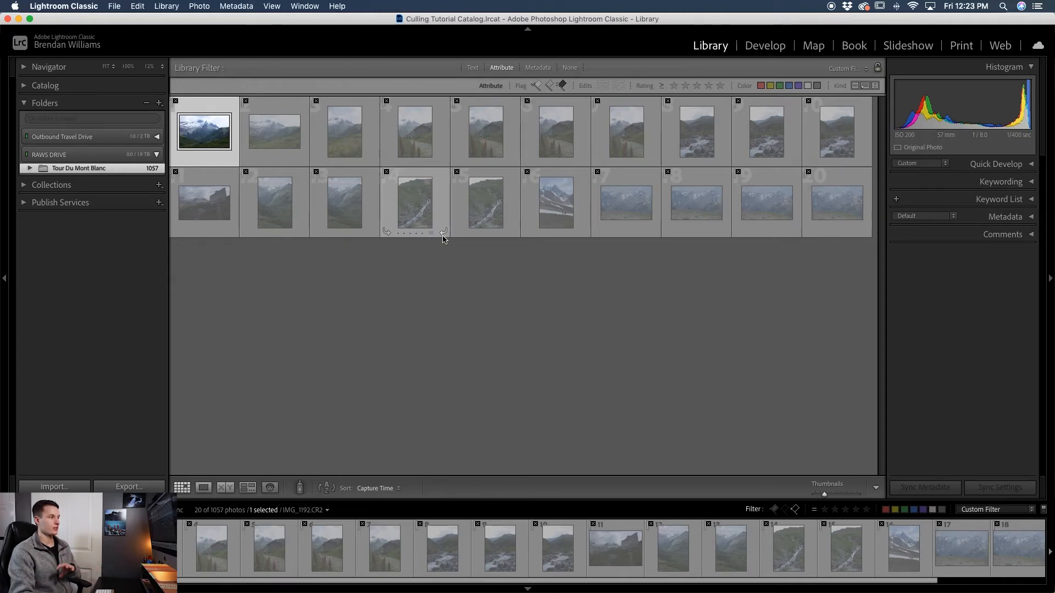
left_click(203, 488)
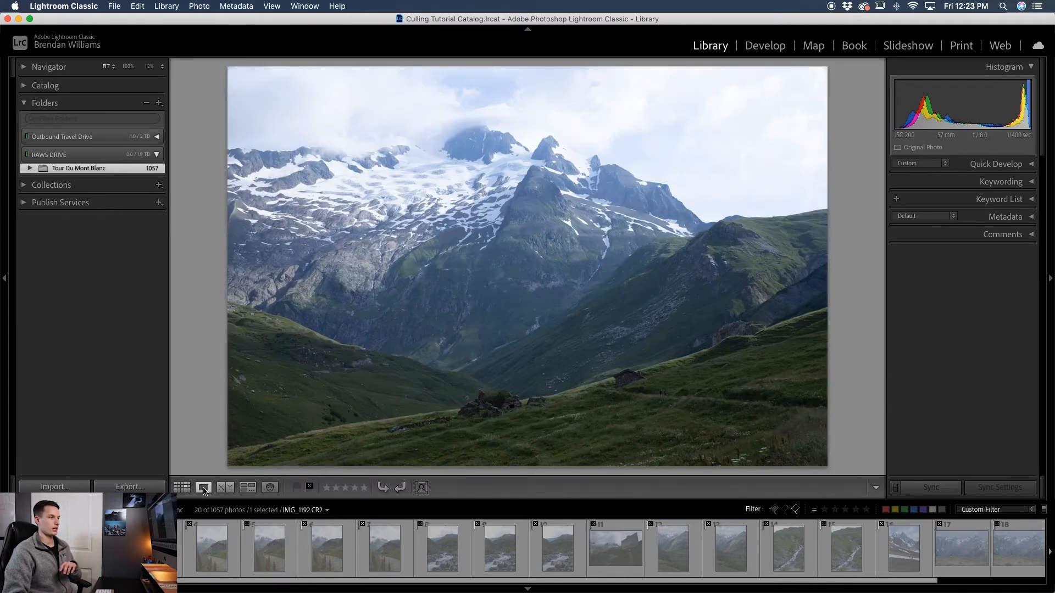
key("Right")
key("Right")
key("Right")
key("Right")
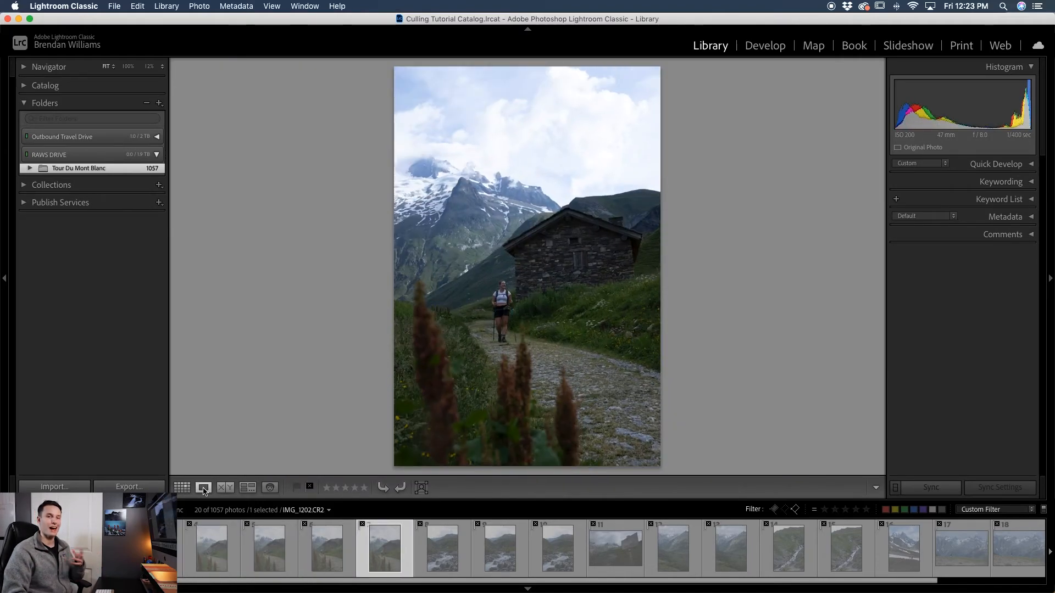
key("Right")
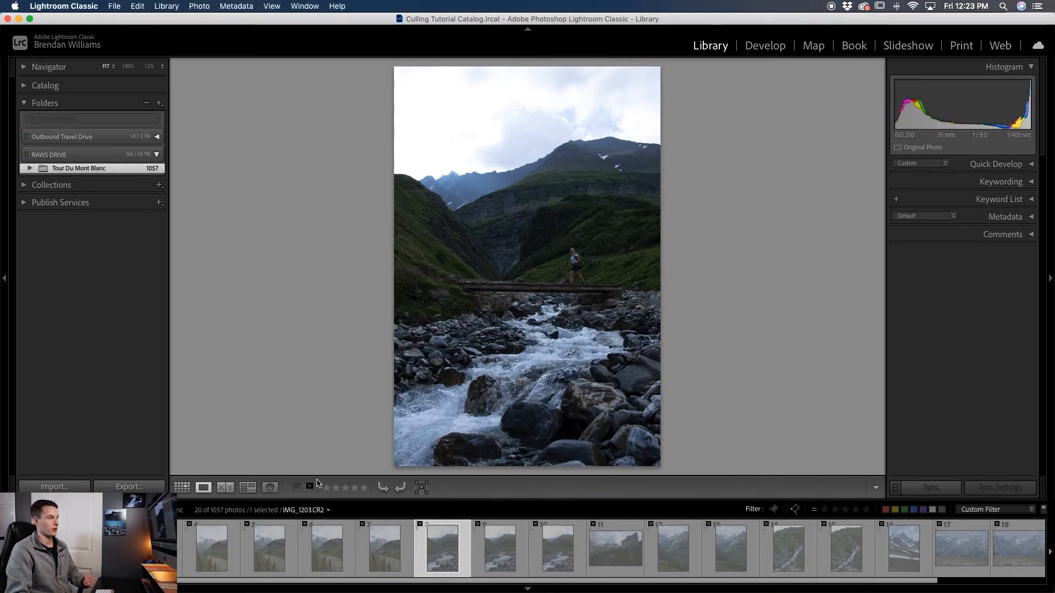
key("g")
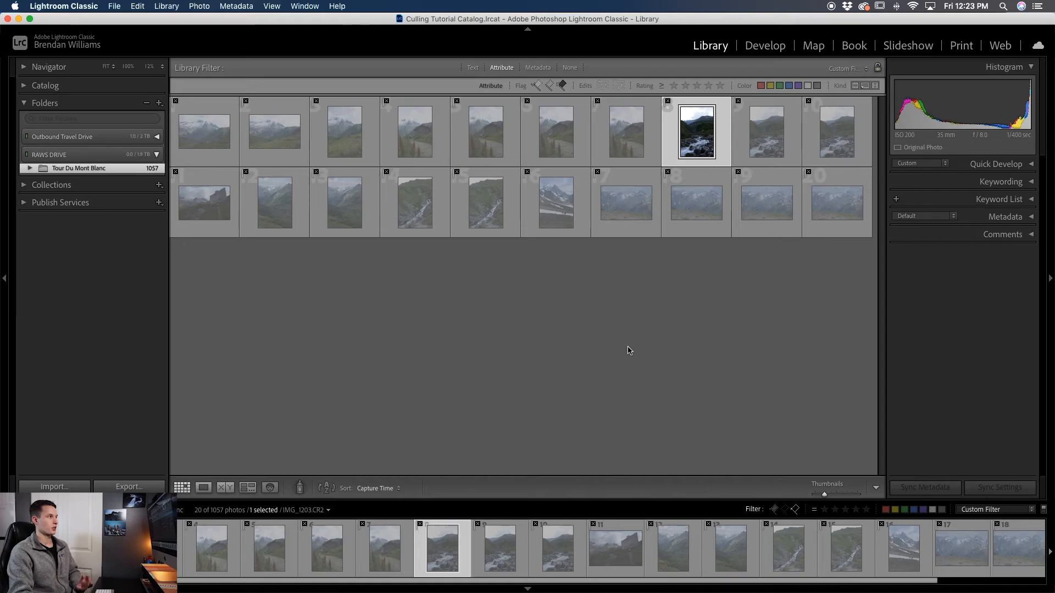
left_click(200, 6)
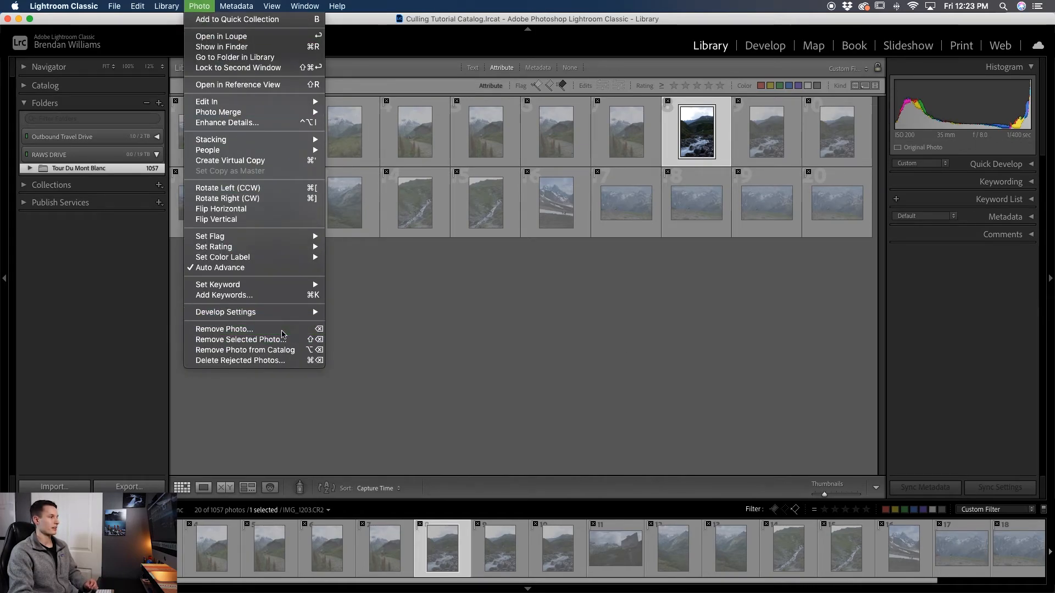
left_click(226, 329)
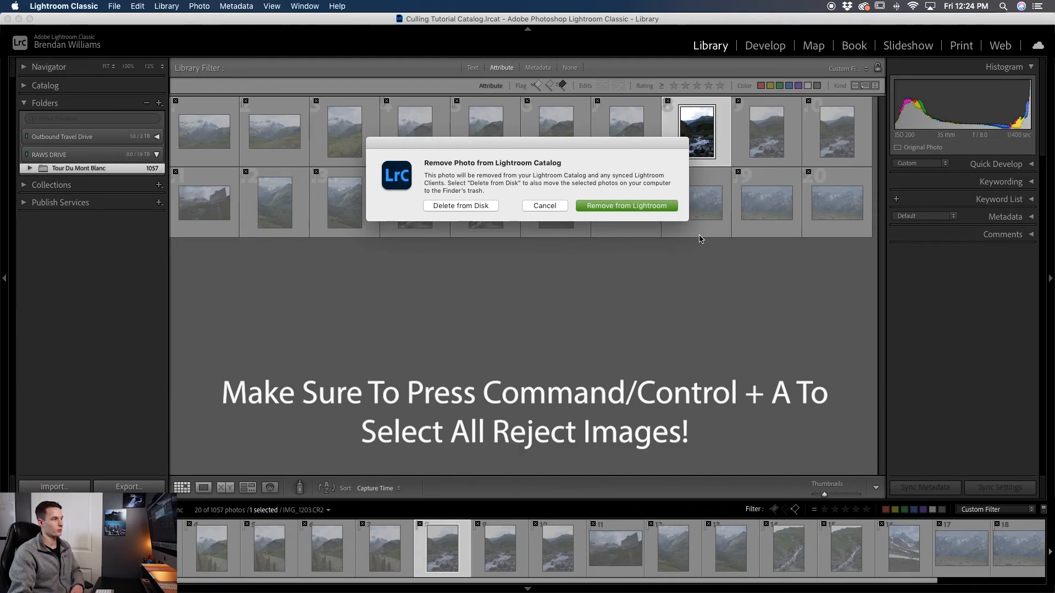
left_click(550, 208)
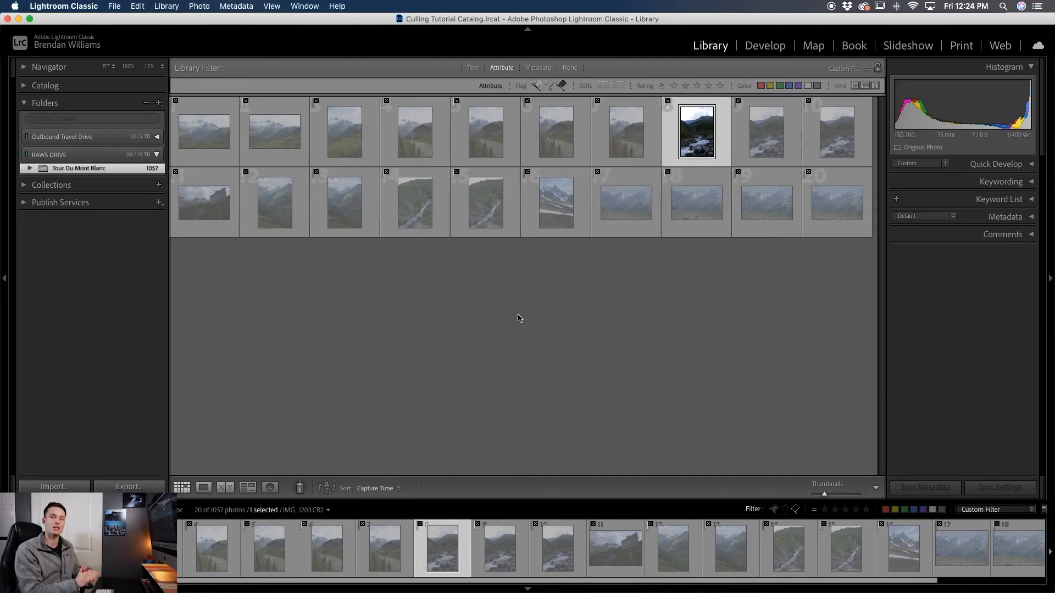